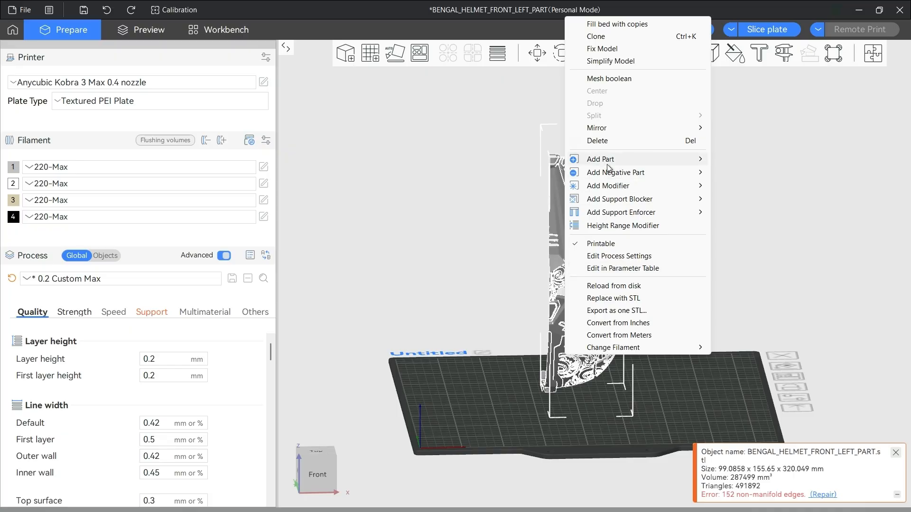
Add BENGAL_HELMET_FRONT_RIGHT_PART as a part of the left helmet front object.
{"action": "left_click", "coordinate": [545, 219]}
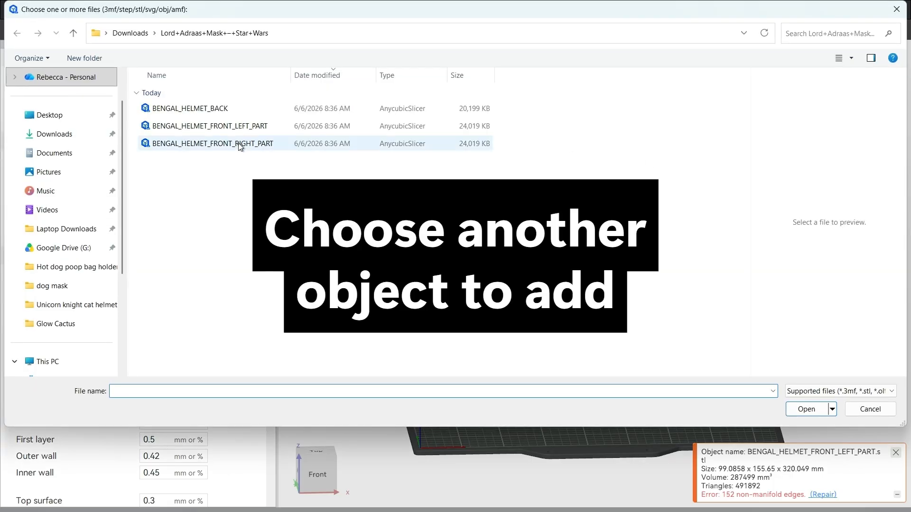
{"action": "left_click", "coordinate": [240, 145]}
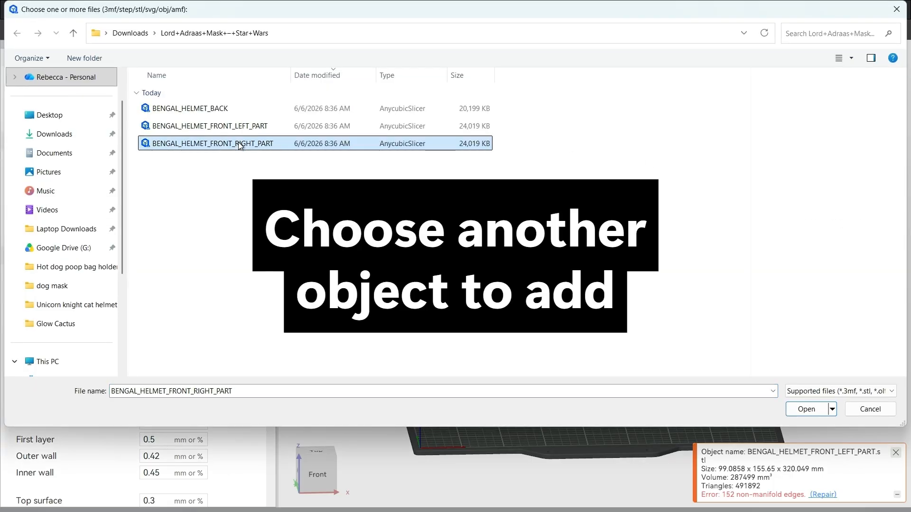
{"action": "left_click", "coordinate": [806, 409]}
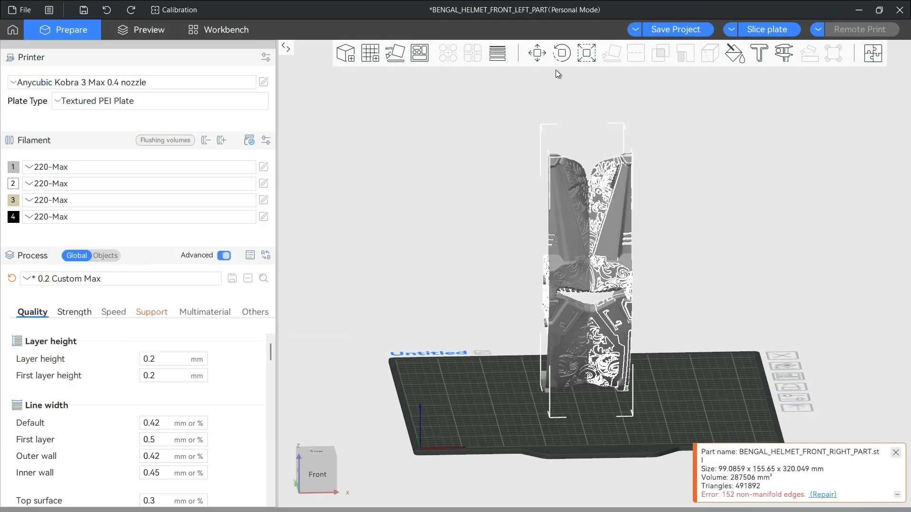
Move the right helmet part along X to about -98.23 mm, alongside the left half.
{"action": "left_click", "coordinate": [538, 56]}
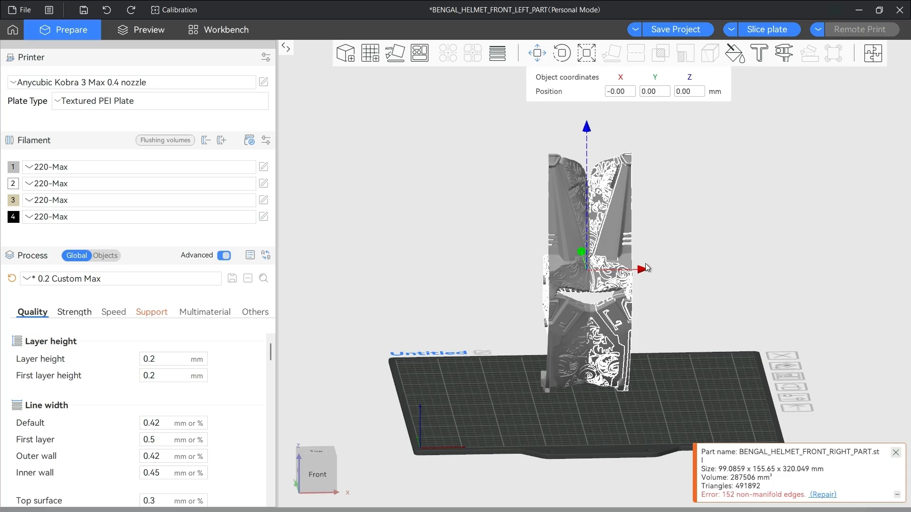
{"action": "left_click_drag", "start_coordinate": [641, 269], "coordinate": [555, 283]}
{"action": "scroll", "coordinate": [553, 285], "scroll_direction": "up", "scroll_amount": 5}
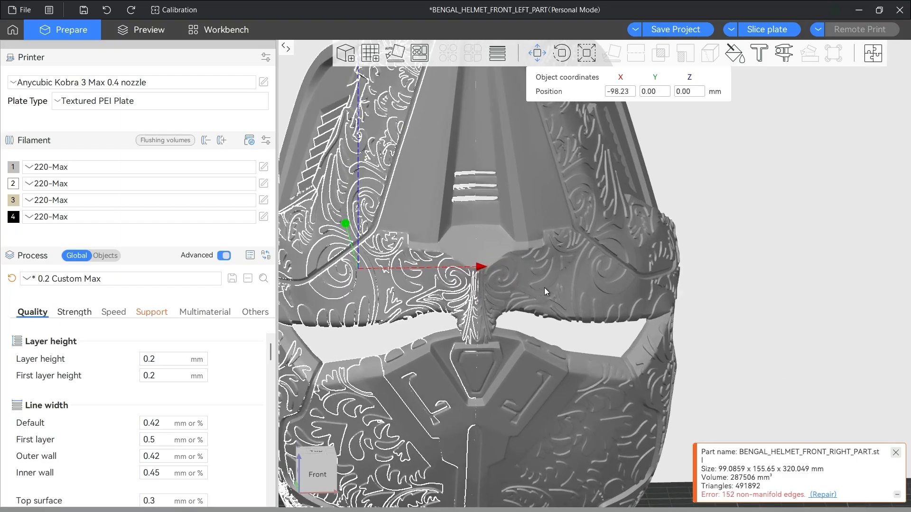
Nudge the right helmet part along X to about -98.80 mm to refine the fit at the centre seam.
{"action": "left_click_drag", "start_coordinate": [812, 167], "coordinate": [754, 285]}
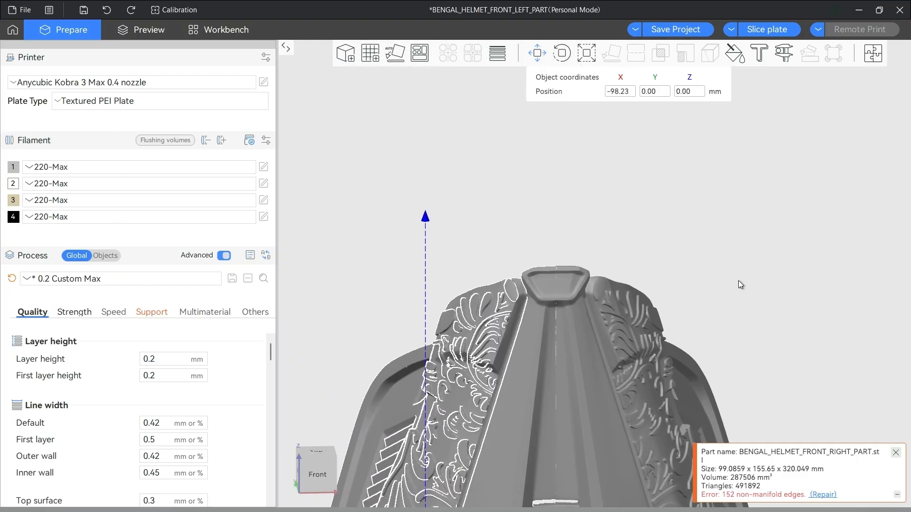
{"action": "scroll", "coordinate": [710, 258], "scroll_direction": "up", "scroll_amount": 5}
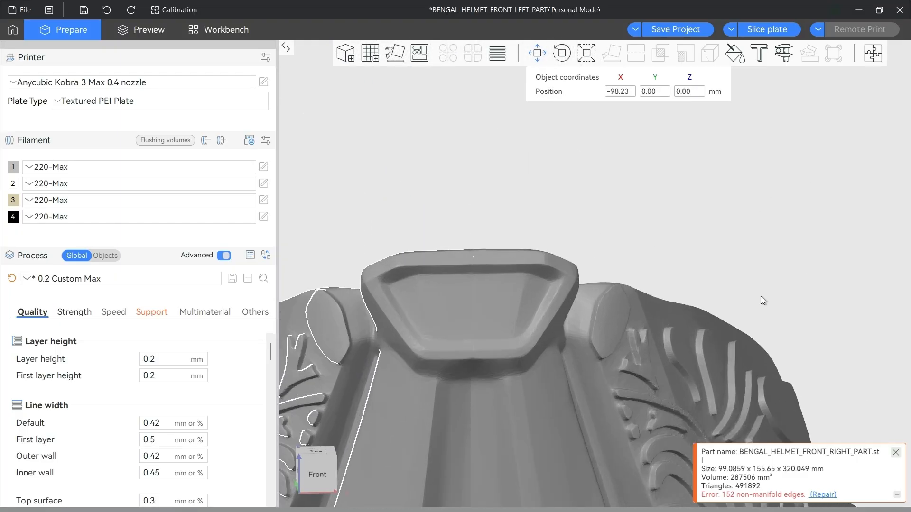
{"action": "left_click", "coordinate": [286, 47]}
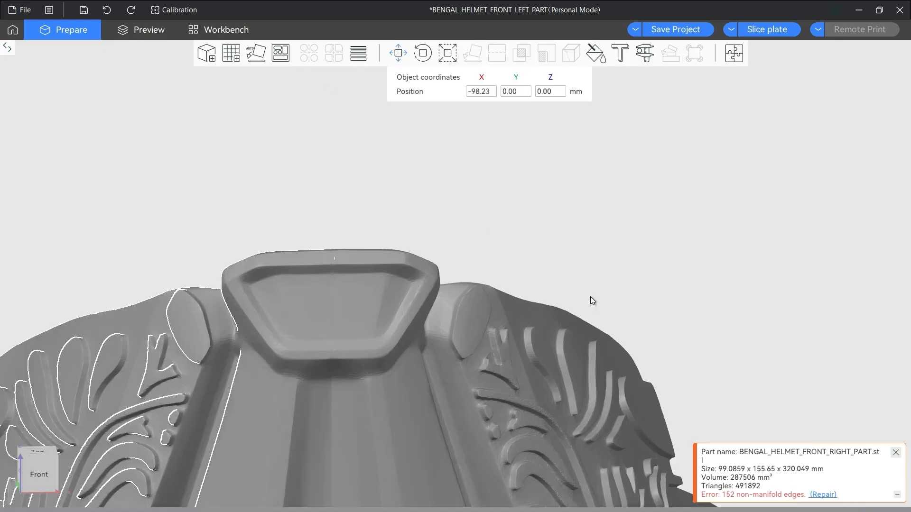
{"action": "left_click", "coordinate": [896, 452]}
{"action": "left_click_drag", "start_coordinate": [844, 462], "coordinate": [852, 373]}
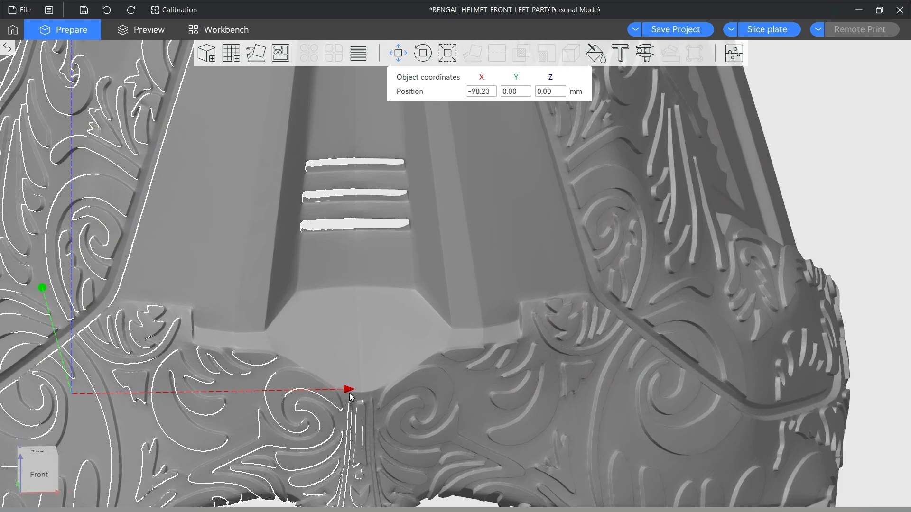
{"action": "mouse_move", "coordinate": [350, 390]}
{"action": "left_mouse_down"}
{"action": "mouse_move", "coordinate": [336, 397]}
{"action": "mouse_move", "coordinate": [343, 400]}
{"action": "left_mouse_up"}
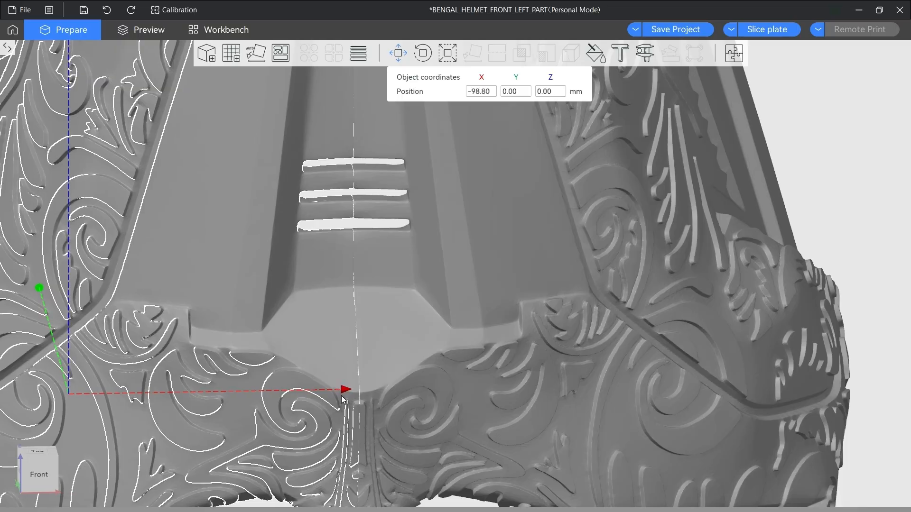
{"action": "left_click_drag", "start_coordinate": [825, 185], "coordinate": [821, 173]}
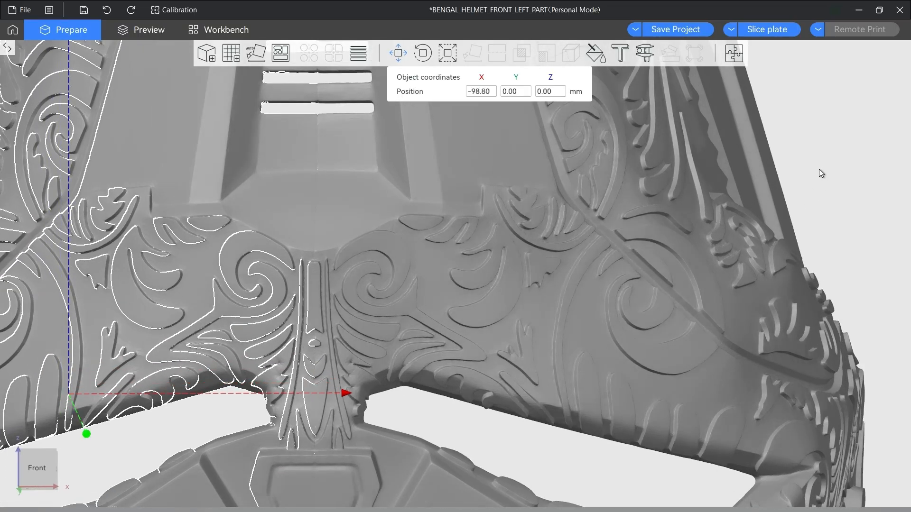
Select the combined helmet front as one object with the Move tool and check the joined halves.
{"action": "left_click", "coordinate": [821, 173]}
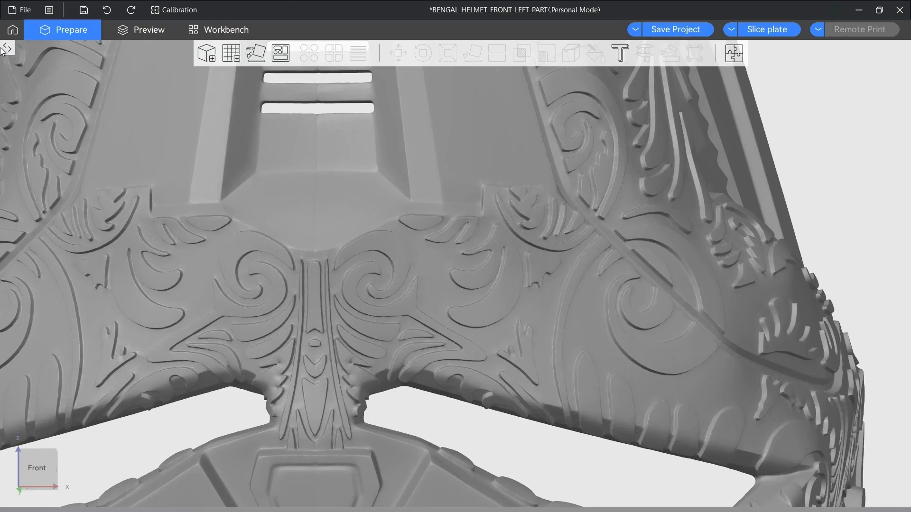
{"action": "key", "text": "ctrl+a"}
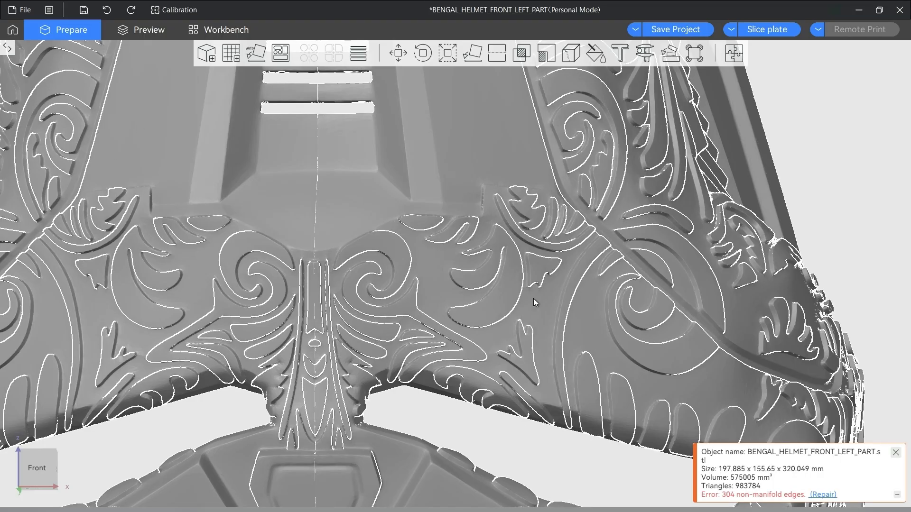
{"action": "left_click", "coordinate": [808, 194]}
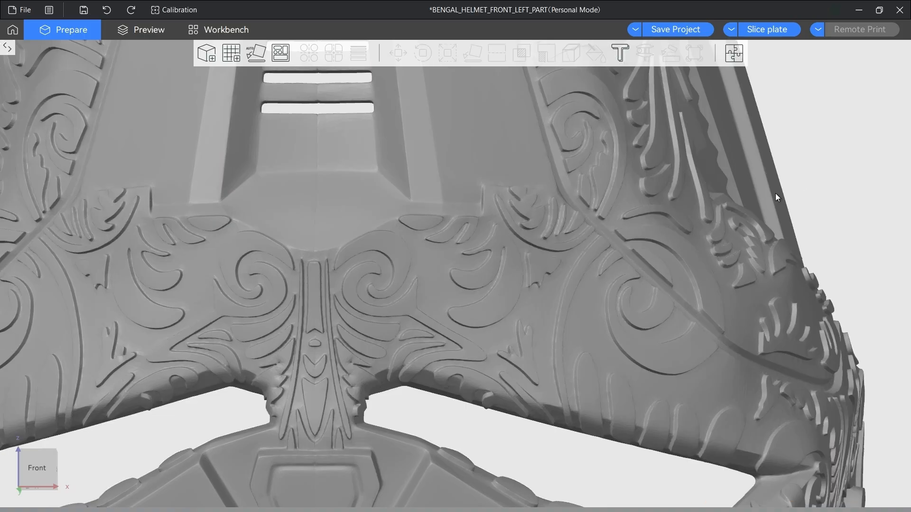
{"action": "left_click", "coordinate": [247, 224]}
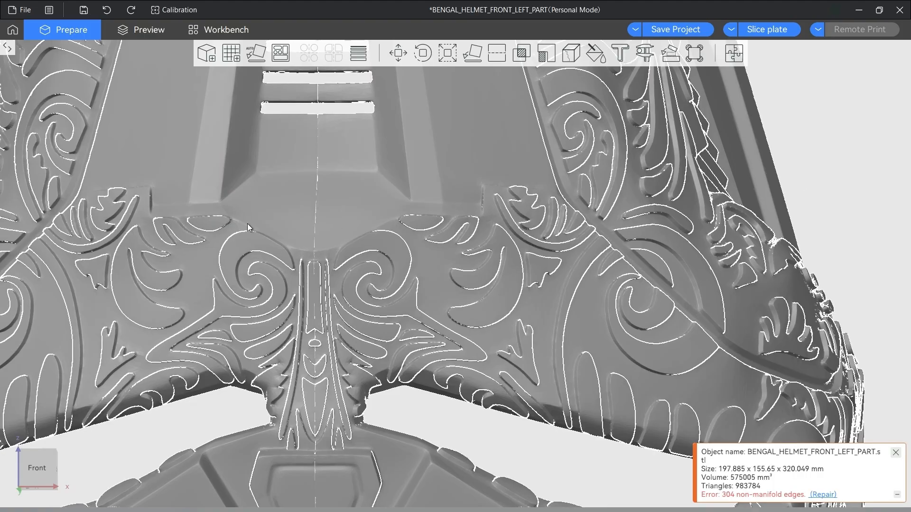
{"action": "left_click", "coordinate": [402, 51]}
{"action": "scroll", "coordinate": [442, 273], "scroll_direction": "down", "scroll_amount": 5}
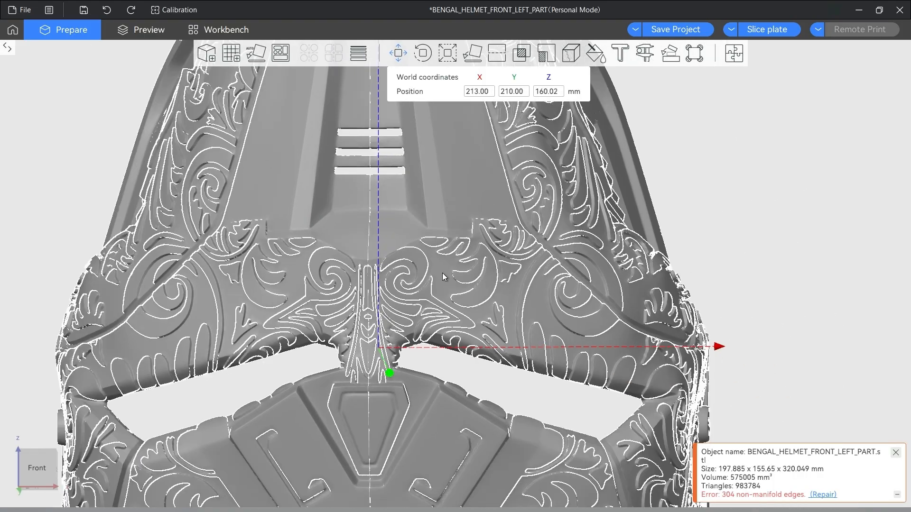
Show the object list and select only BENGAL_HELMET_FRONT_RIGHT_PART.stl for positioning.
{"action": "left_click", "coordinate": [7, 47]}
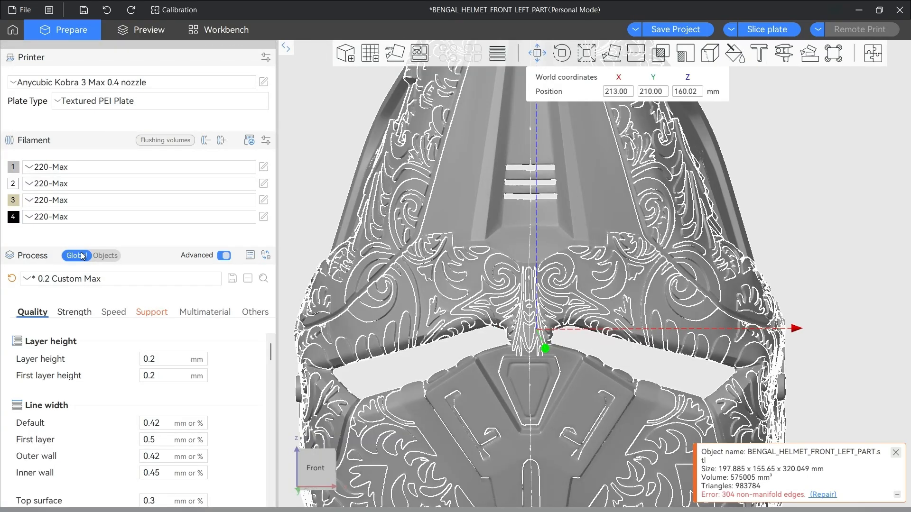
{"action": "left_click", "coordinate": [104, 258]}
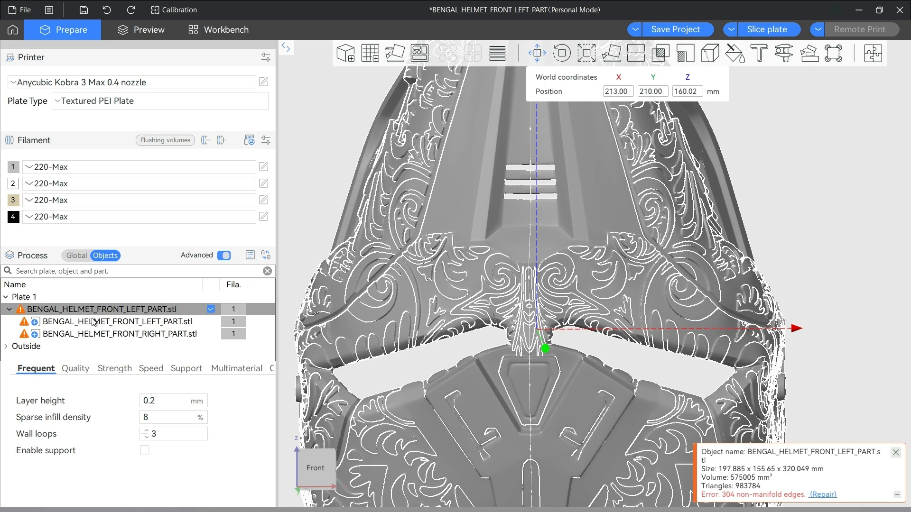
{"action": "left_click", "coordinate": [99, 334]}
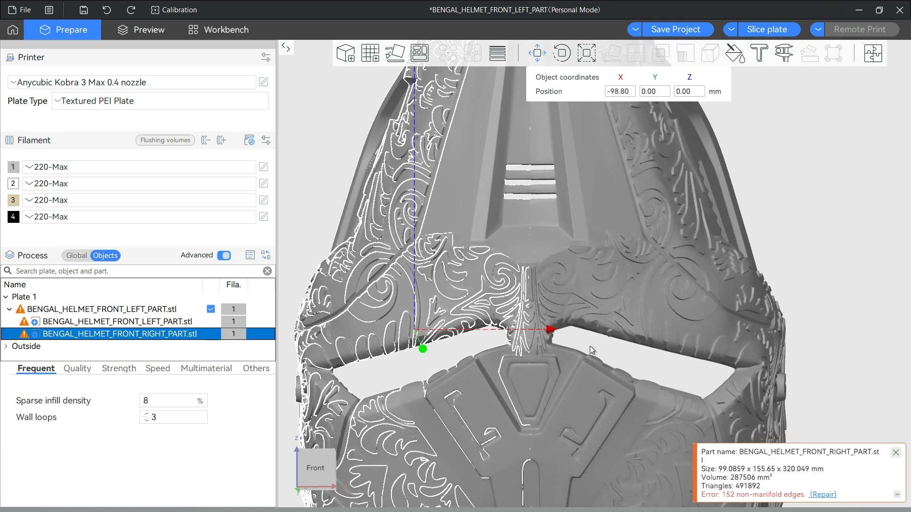
Examine the centre seam between the two helmet halves up close for gaps or misalignment.
{"action": "scroll", "coordinate": [528, 353], "scroll_direction": "up", "scroll_amount": 6}
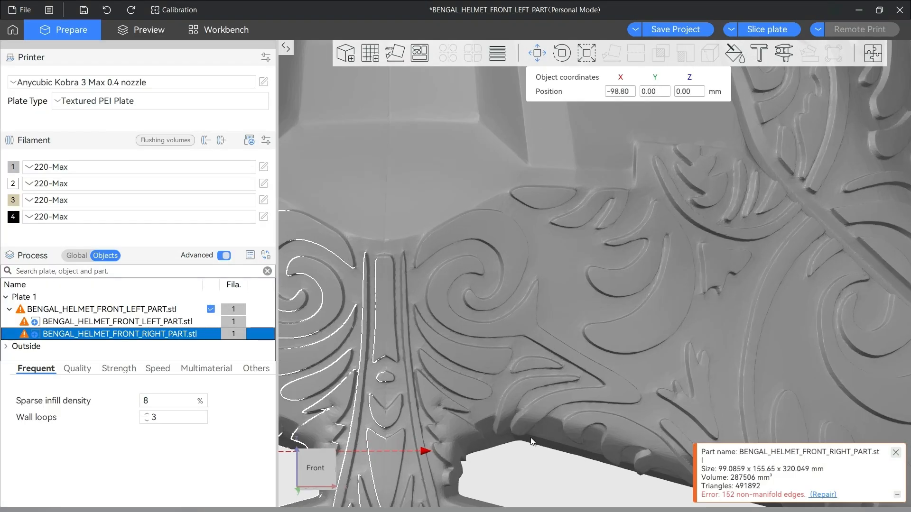
{"action": "scroll", "coordinate": [602, 428], "scroll_direction": "up", "scroll_amount": 5}
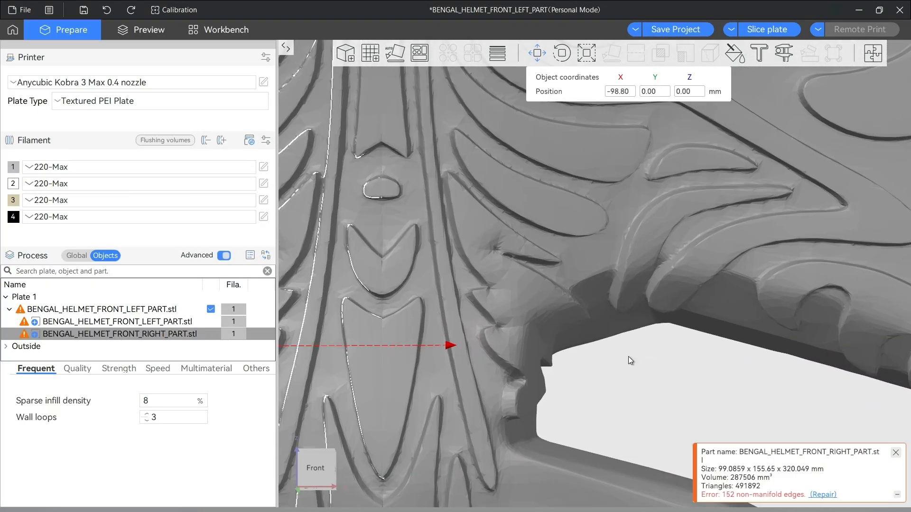
{"action": "scroll", "coordinate": [690, 297], "scroll_direction": "up", "scroll_amount": 5}
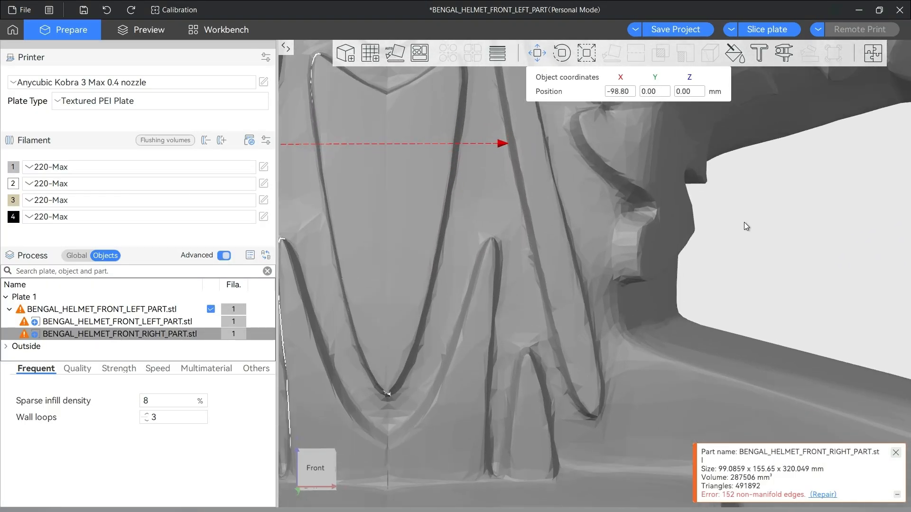
{"action": "middle_click_drag", "start_coordinate": [744, 228], "coordinate": [789, 256]}
{"action": "mouse_move", "coordinate": [546, 179]}
{"action": "left_mouse_down"}
{"action": "mouse_move", "coordinate": [531, 180]}
{"action": "mouse_move", "coordinate": [543, 196]}
{"action": "left_mouse_up"}
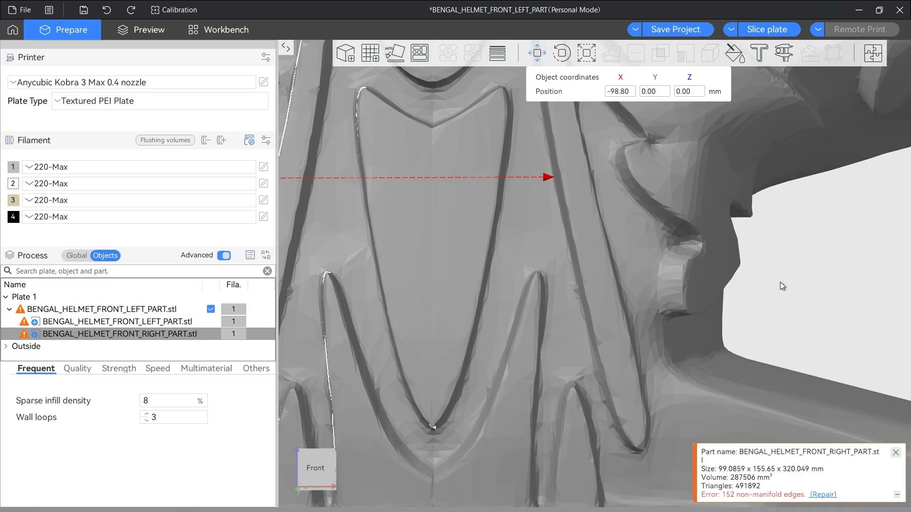
{"action": "scroll", "coordinate": [798, 291], "scroll_direction": "up", "scroll_amount": 6}
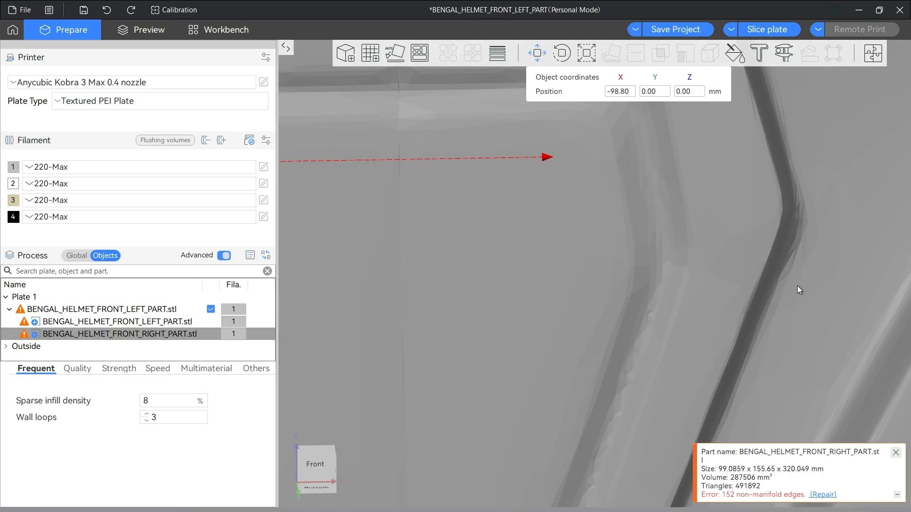
{"action": "scroll", "coordinate": [797, 287], "scroll_direction": "down", "scroll_amount": 4}
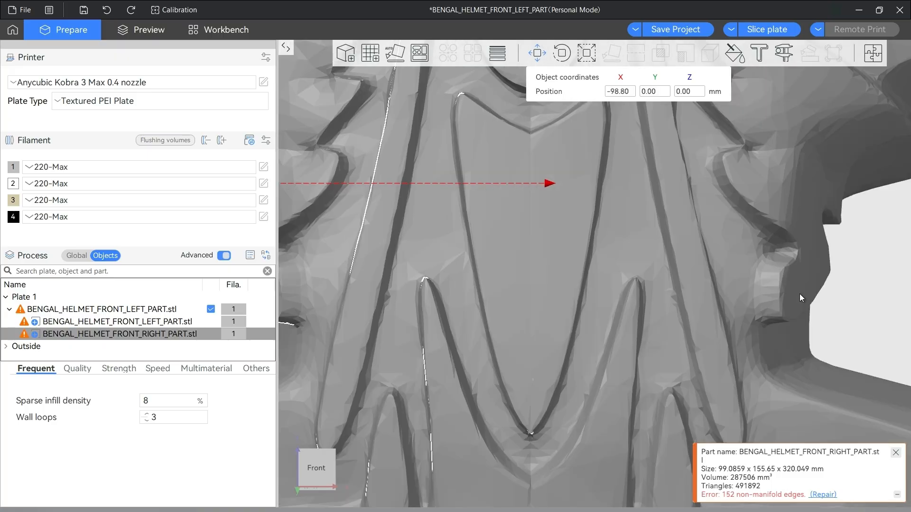
{"action": "scroll", "coordinate": [727, 293], "scroll_direction": "down", "scroll_amount": 5}
{"action": "scroll", "coordinate": [726, 298], "scroll_direction": "down", "scroll_amount": 6}
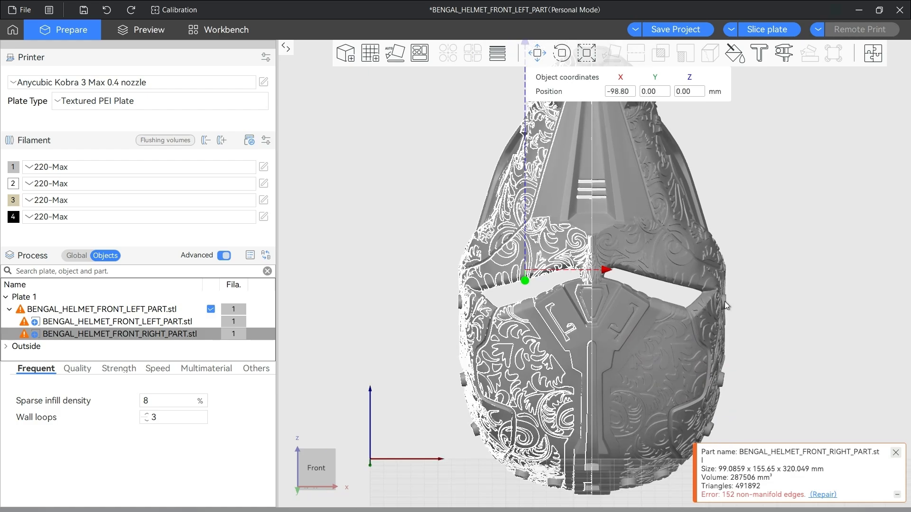
Deselect the right helmet part and slice the plate holding the joined helmet front.
{"action": "left_click", "coordinate": [768, 357]}
{"action": "left_click_drag", "start_coordinate": [767, 356], "coordinate": [685, 381]}
{"action": "key", "text": "ctrl+r"}
Examine the sliced toolpaths on the inside of the helmet, following the centre join up to the top edge.
{"action": "left_click_drag", "start_coordinate": [772, 446], "coordinate": [437, 278]}
{"action": "scroll", "coordinate": [445, 283], "scroll_direction": "up", "scroll_amount": 10}
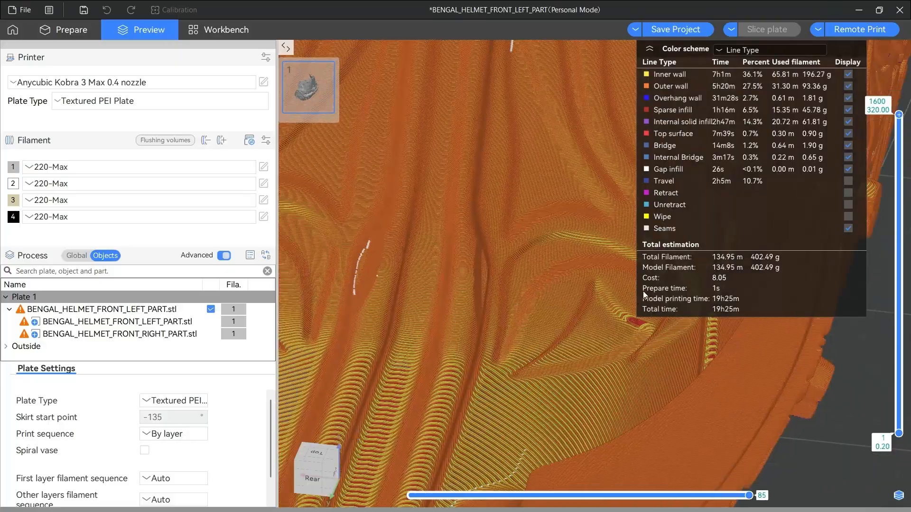
{"action": "scroll", "coordinate": [560, 323], "scroll_direction": "up", "scroll_amount": 4}
{"action": "right_click_drag", "start_coordinate": [481, 365], "coordinate": [643, 403]}
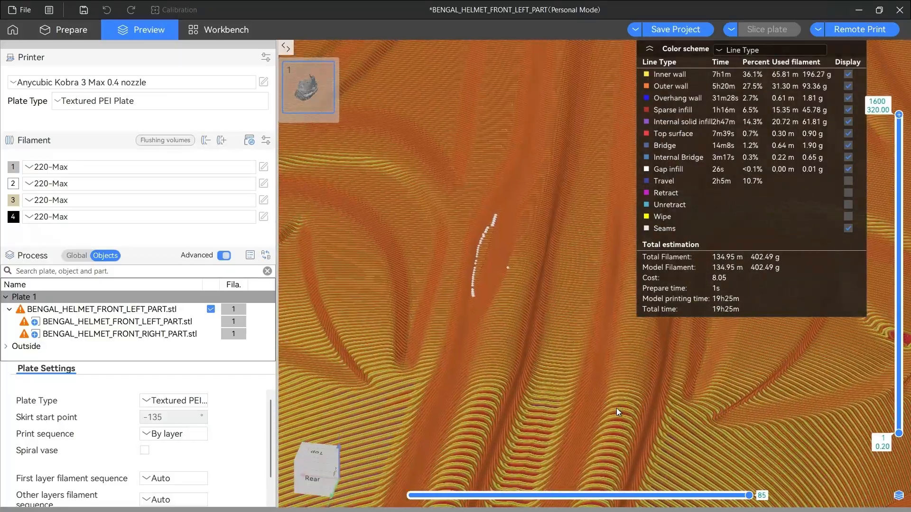
{"action": "left_click_drag", "start_coordinate": [596, 337], "coordinate": [534, 417]}
{"action": "scroll", "coordinate": [593, 412], "scroll_direction": "down", "scroll_amount": 10}
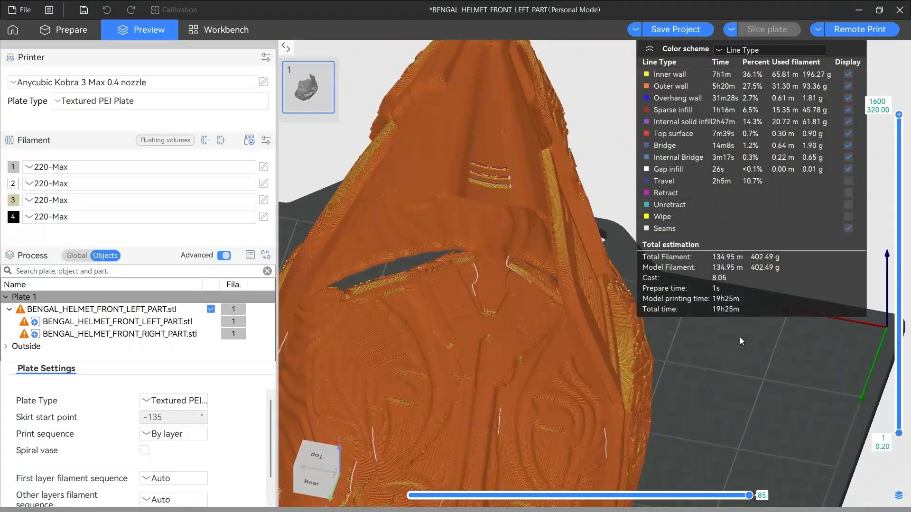
{"action": "right_click_drag", "start_coordinate": [507, 270], "coordinate": [526, 489]}
{"action": "scroll", "coordinate": [543, 320], "scroll_direction": "up", "scroll_amount": 10}
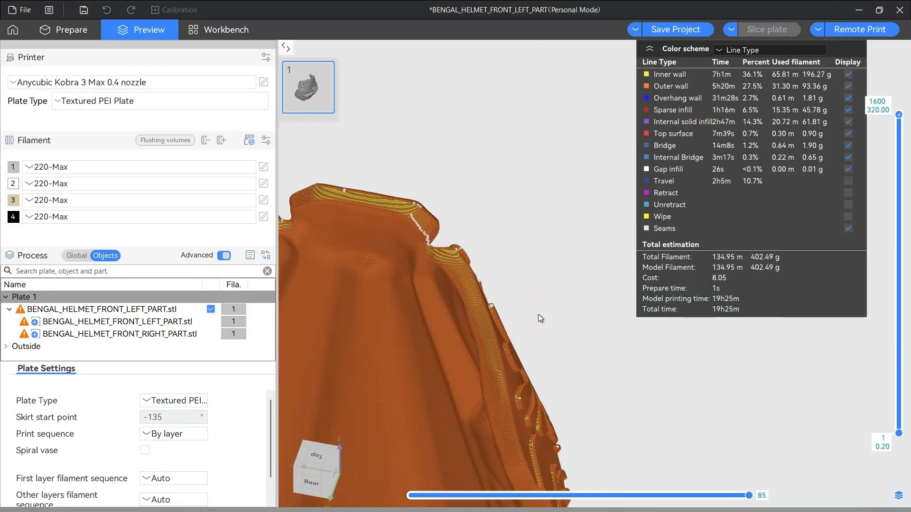
{"action": "left_click_drag", "start_coordinate": [569, 392], "coordinate": [648, 392]}
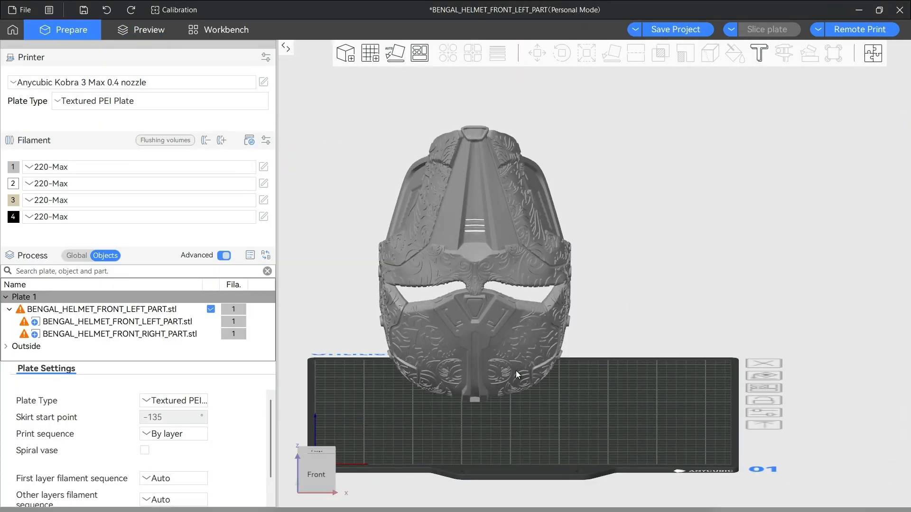
Centre the combined helmet front on the build plate and repair its non-manifold mesh errors.
{"action": "left_click", "coordinate": [516, 371]}
{"action": "right_click", "coordinate": [516, 371]}
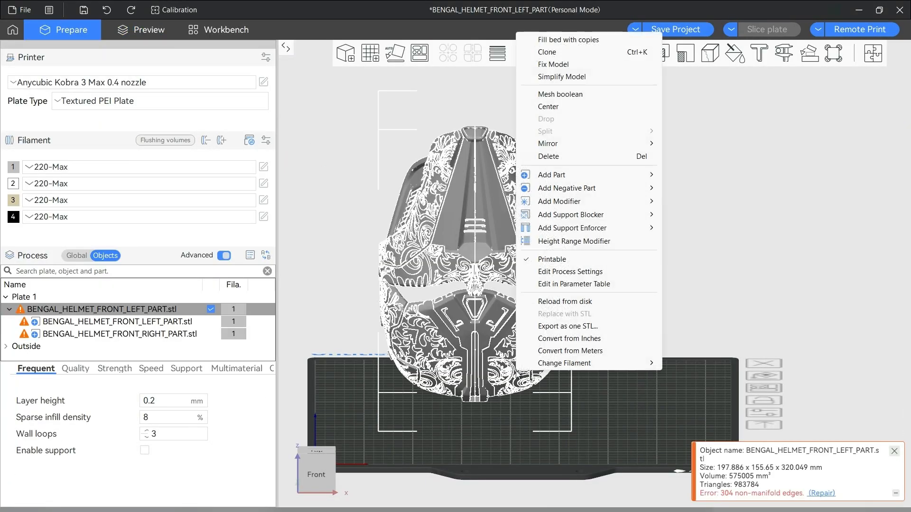
{"action": "left_click", "coordinate": [557, 107]}
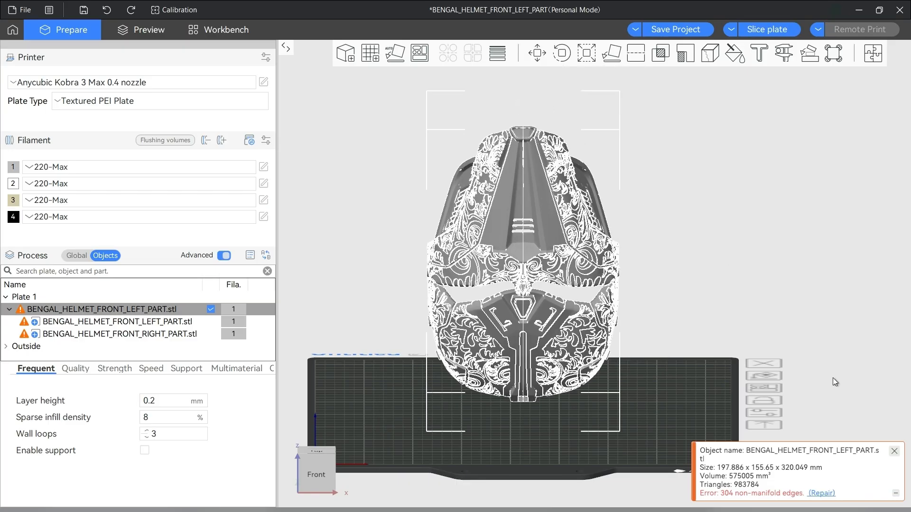
{"action": "left_click", "coordinate": [894, 452]}
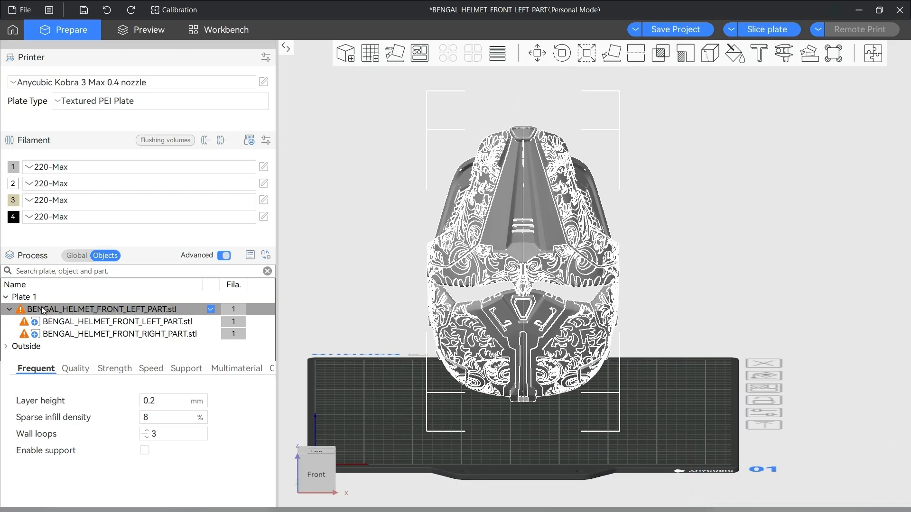
{"action": "right_click", "coordinate": [21, 313]}
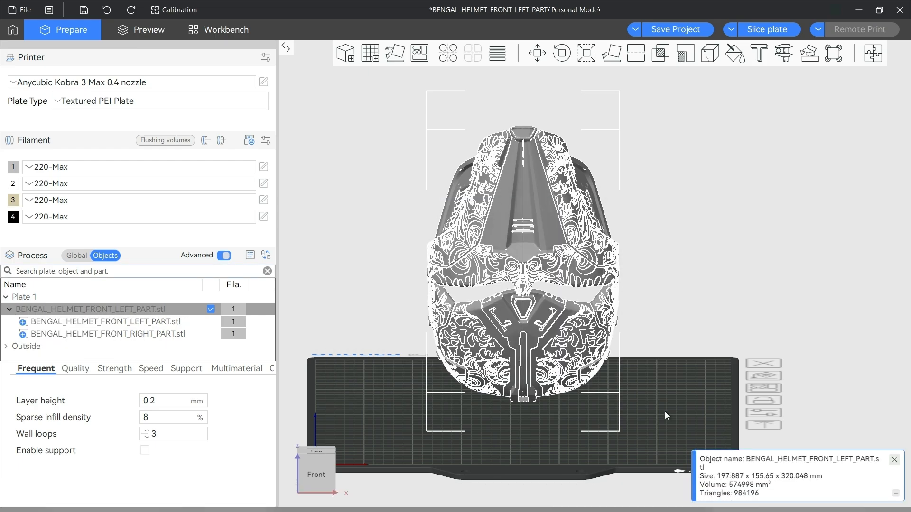
Rotate the joined helmet front to 180° about X and 180° about Z so it stands with the dome facing up.
{"action": "scroll", "coordinate": [665, 411], "scroll_direction": "down", "scroll_amount": 3}
{"action": "key", "text": "6"}
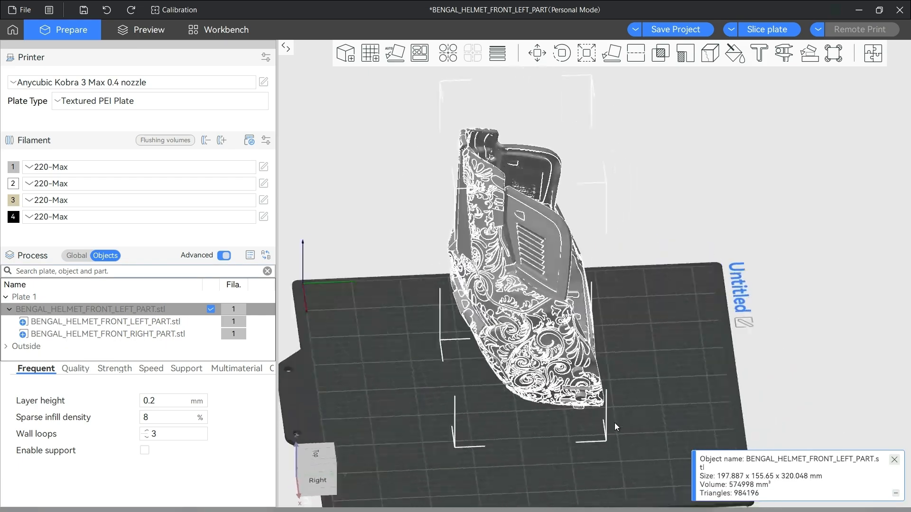
{"action": "left_click_drag", "start_coordinate": [612, 420], "coordinate": [612, 417]}
{"action": "left_click_drag", "start_coordinate": [554, 389], "coordinate": [501, 401]}
{"action": "left_click_drag", "start_coordinate": [609, 333], "coordinate": [597, 352]}
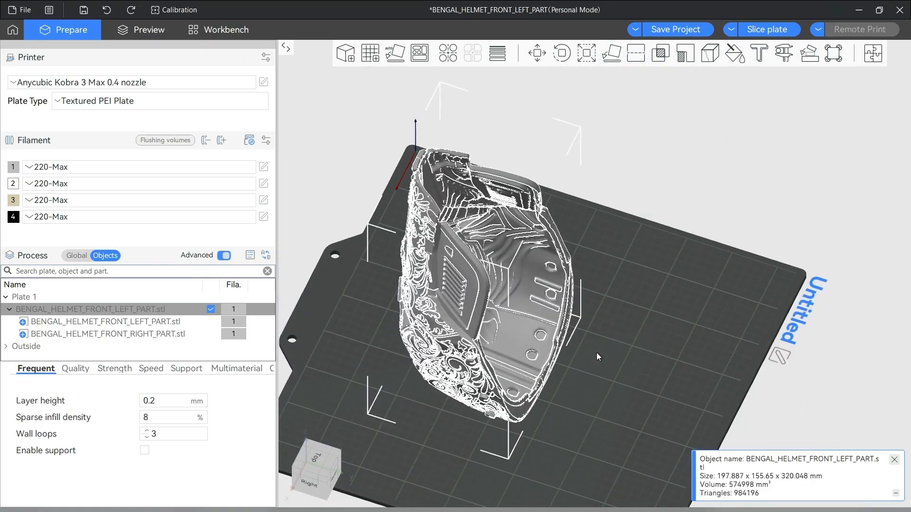
{"action": "left_click", "coordinate": [560, 45]}
{"action": "left_click_drag", "start_coordinate": [653, 374], "coordinate": [523, 448]}
{"action": "key", "text": "6"}
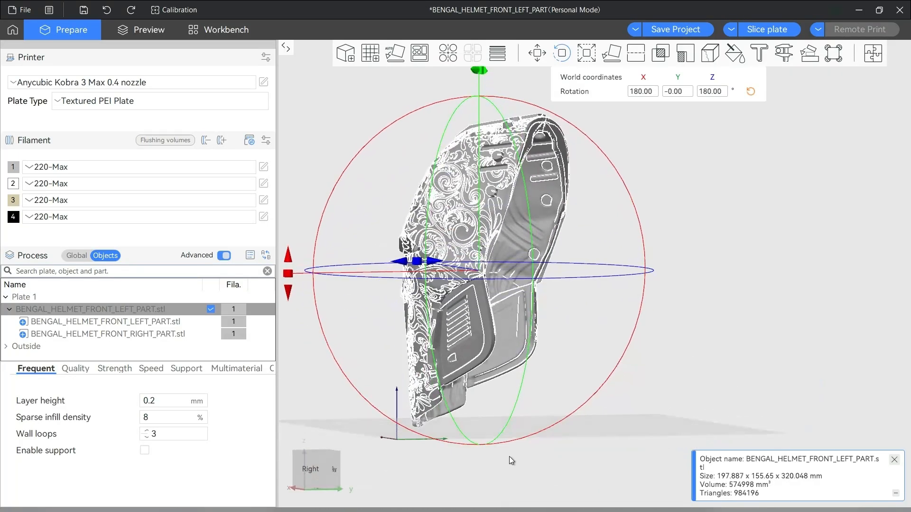
{"action": "key", "text": "1"}
Export the joined helmet front as one STL named Left_Right Merged in the Lord+Adraas+Mask+~+Star+Wars folder.
{"action": "right_click", "coordinate": [574, 348]}
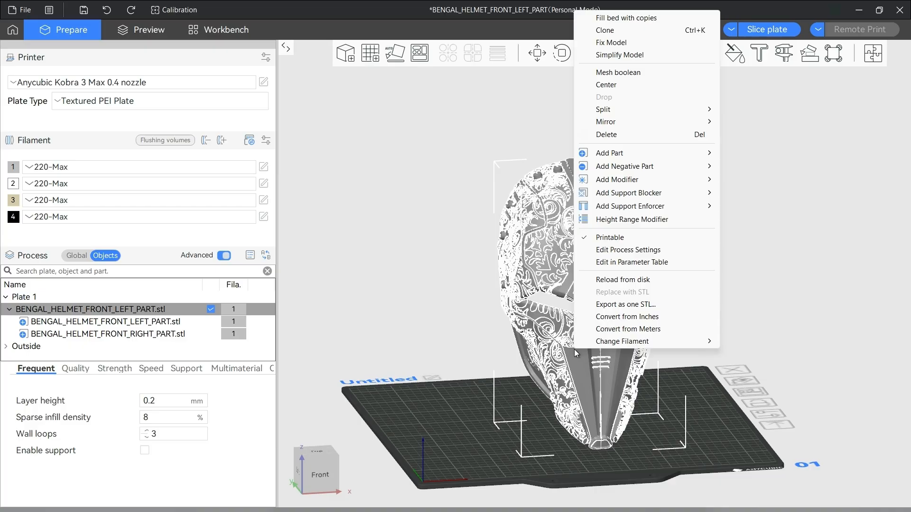
{"action": "left_click", "coordinate": [625, 305]}
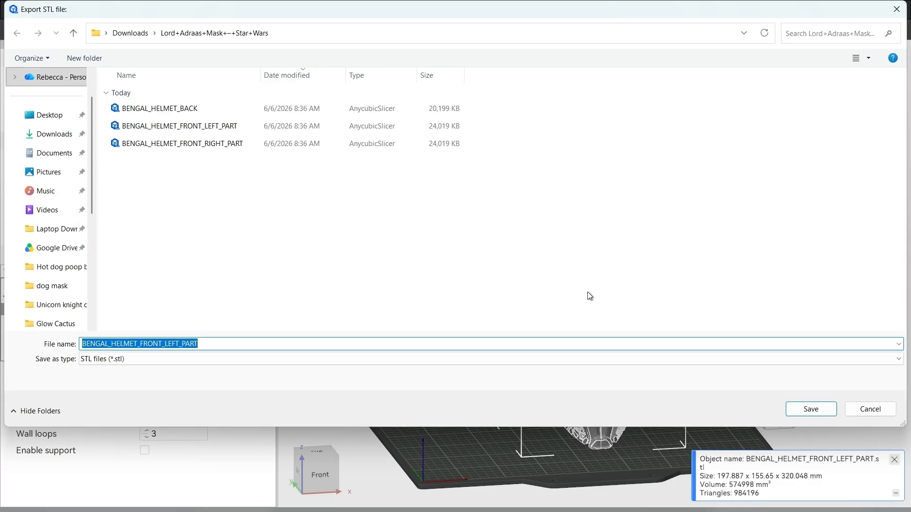
{"action": "type", "text": "Left_Right Merged"}
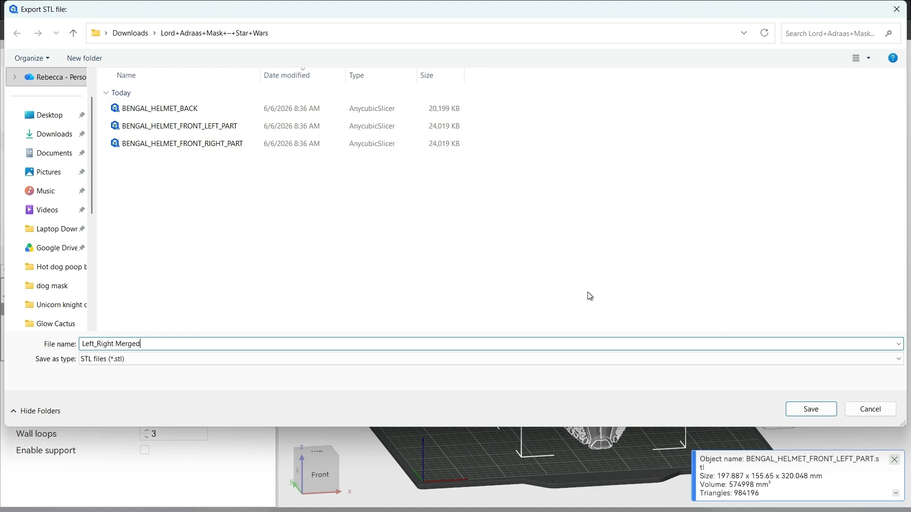
{"action": "left_click", "coordinate": [803, 410]}
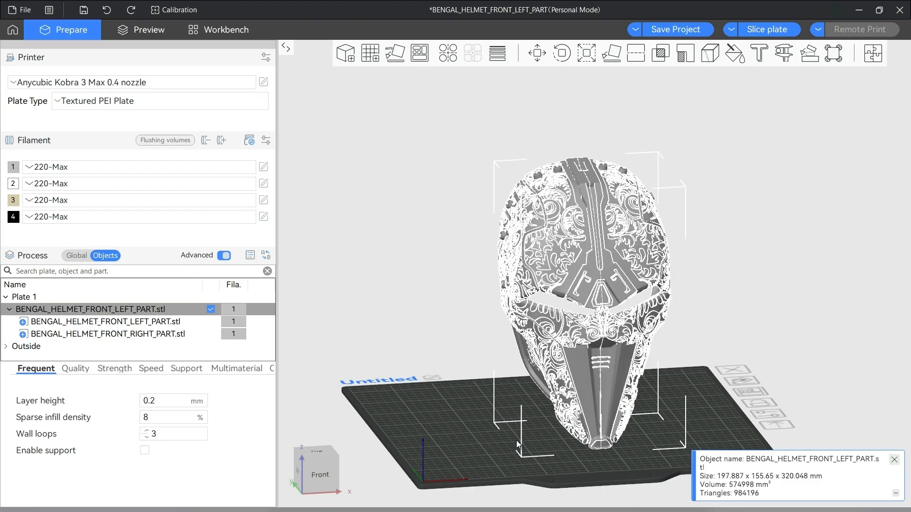
Switch to the browser, check the head sizes on the MakerWorld Sizing Heads Updated page and download Head-3.stl.
{"action": "key", "text": "alt+Tab"}
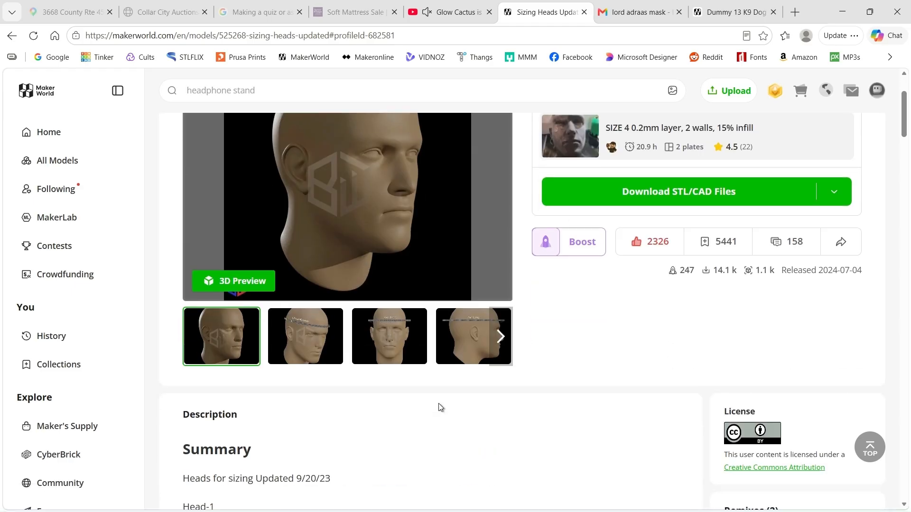
{"action": "scroll", "coordinate": [438, 407], "scroll_direction": "down", "scroll_amount": 5}
{"action": "scroll", "coordinate": [439, 406], "scroll_direction": "down", "scroll_amount": 2}
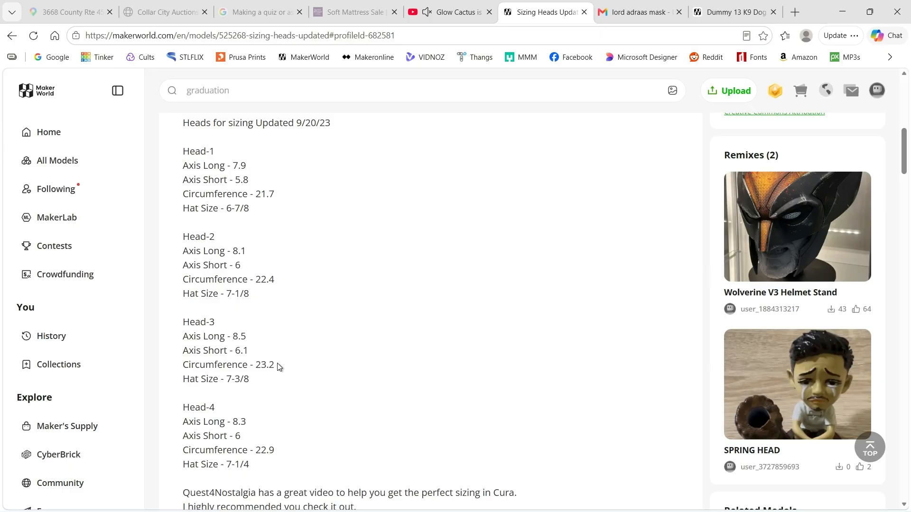
{"action": "scroll", "coordinate": [425, 339], "scroll_direction": "up", "scroll_amount": 8}
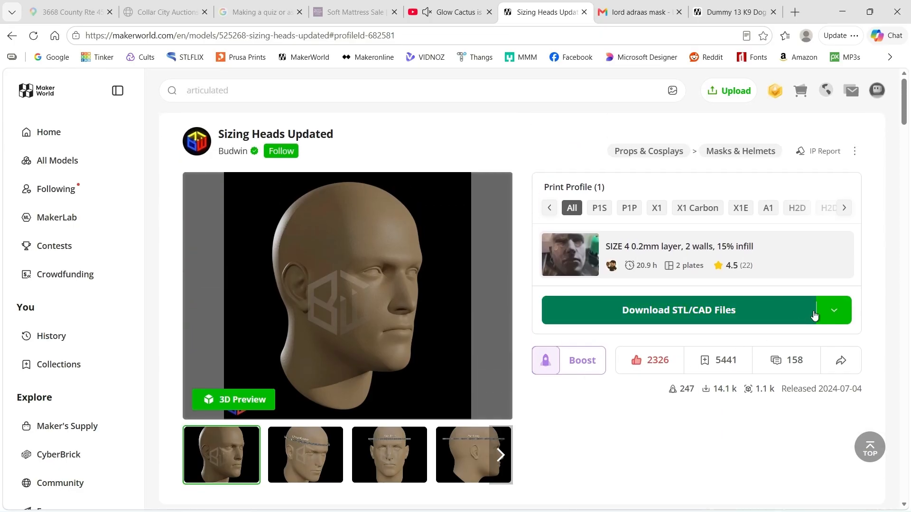
{"action": "left_click", "coordinate": [814, 313]}
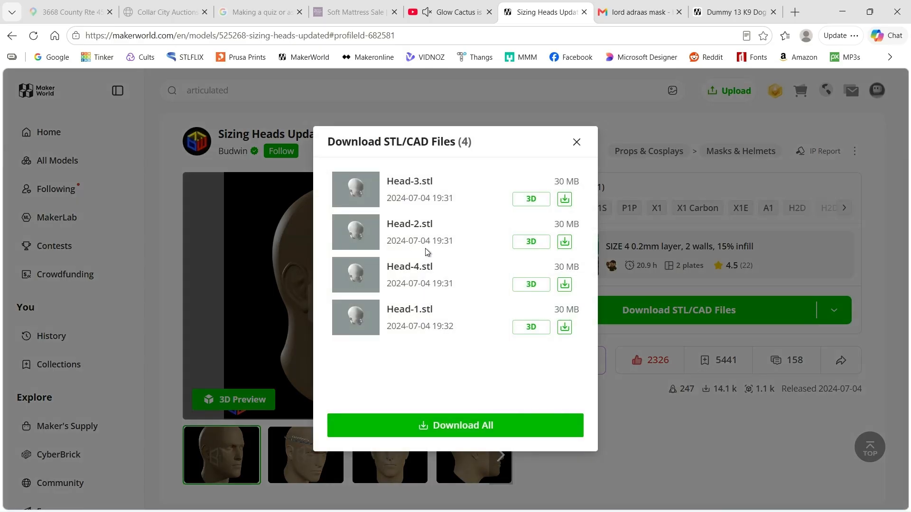
{"action": "left_click", "coordinate": [564, 201]}
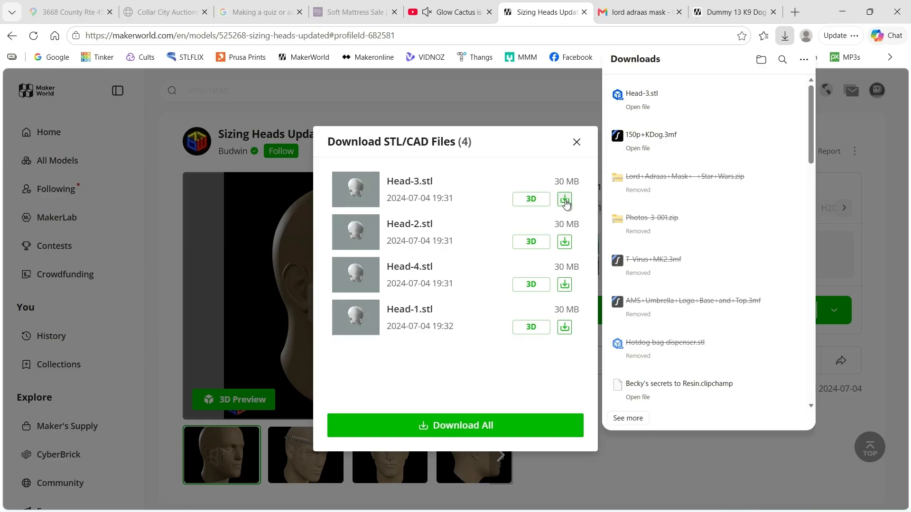
{"action": "left_click", "coordinate": [631, 110]}
Review the 150% Scale print profile on the Dummy 13 K9 Dog page and download its 3MF.
{"action": "left_click", "coordinate": [717, 21]}
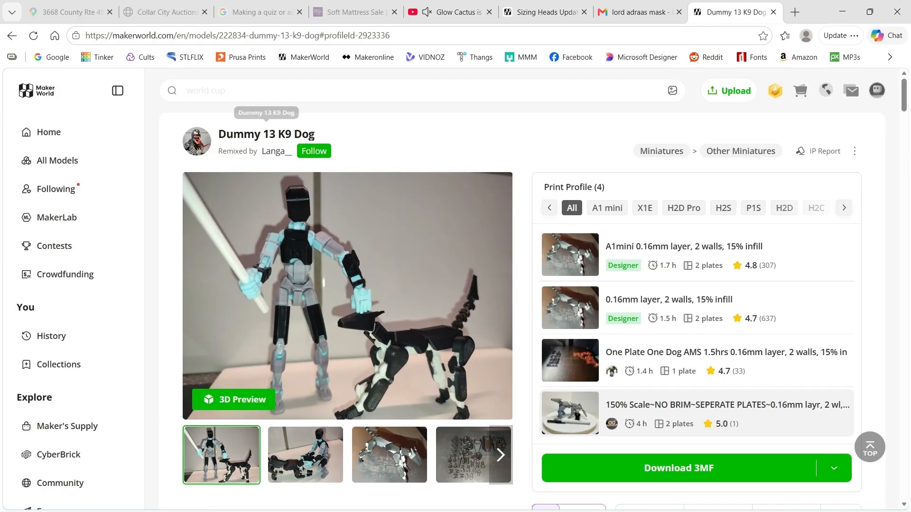
{"action": "left_click_drag", "start_coordinate": [316, 138], "coordinate": [217, 139]}
{"action": "left_click", "coordinate": [366, 138]}
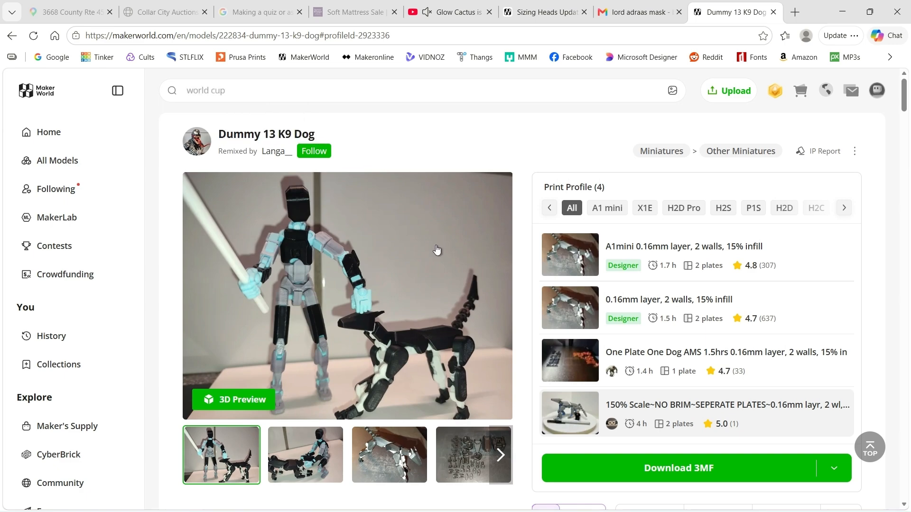
{"action": "scroll", "coordinate": [823, 353], "scroll_direction": "down", "scroll_amount": 1}
{"action": "mouse_move", "coordinate": [824, 353]}
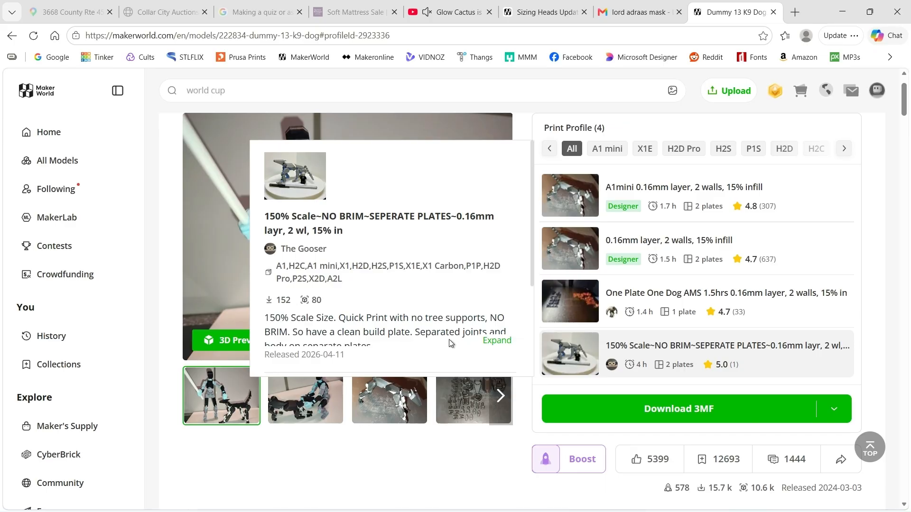
{"action": "scroll", "coordinate": [449, 340], "scroll_direction": "down", "scroll_amount": 3}
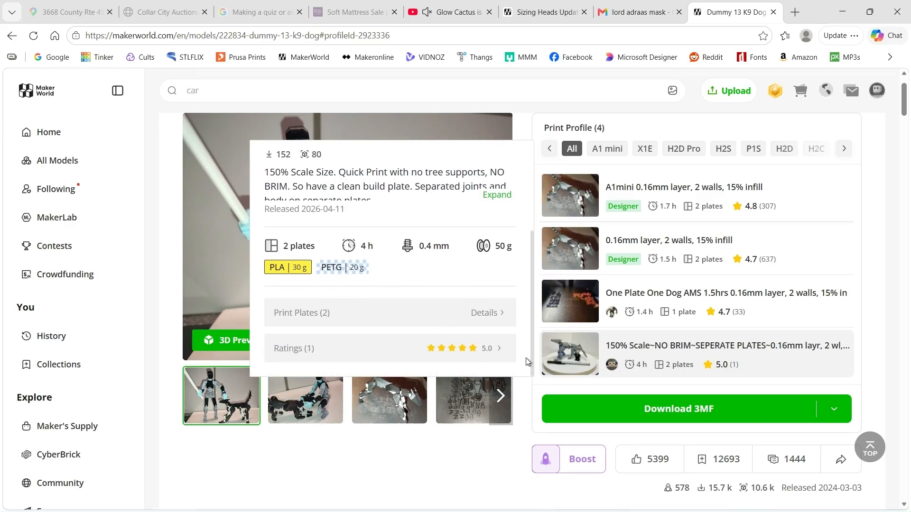
{"action": "left_click", "coordinate": [761, 408]}
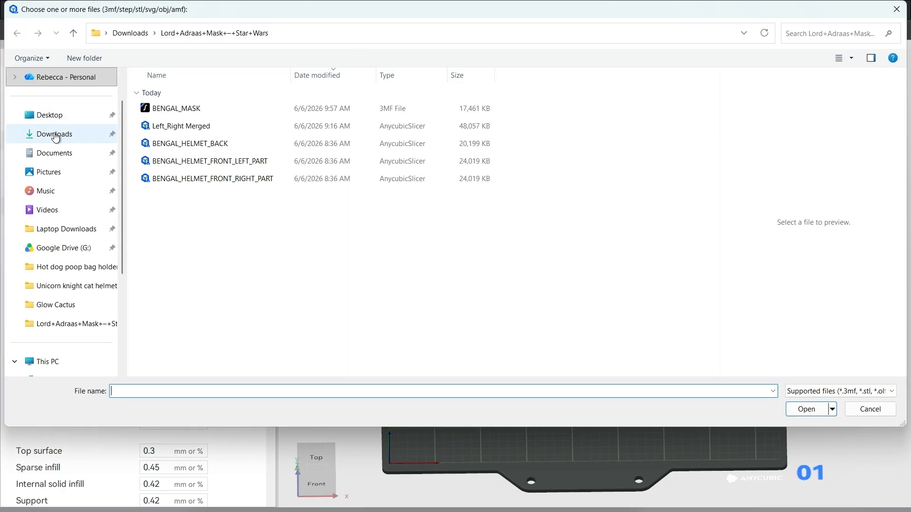
Import the 150p+KDog (1) 3MF project from Downloads, accepting the replaced values and postponing the printer switch.
{"action": "left_click", "coordinate": [55, 136]}
{"action": "left_click", "coordinate": [179, 108]}
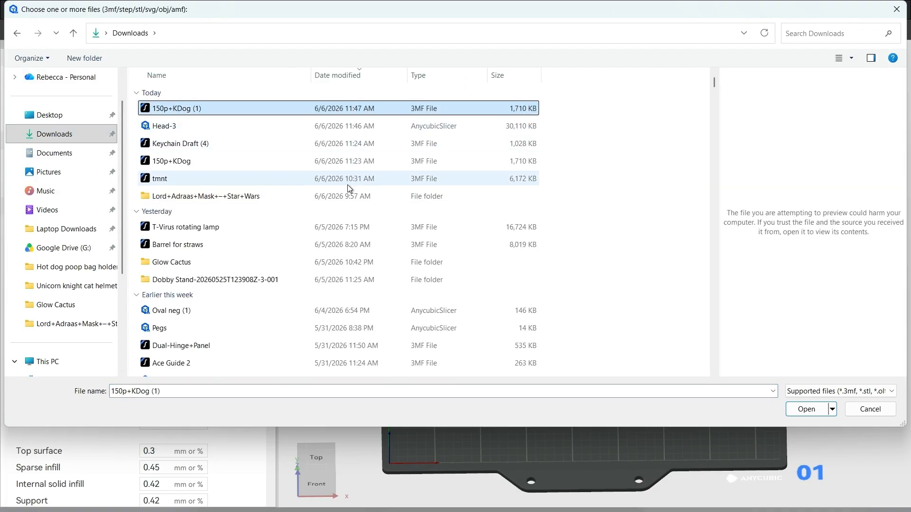
{"action": "left_click", "coordinate": [806, 409]}
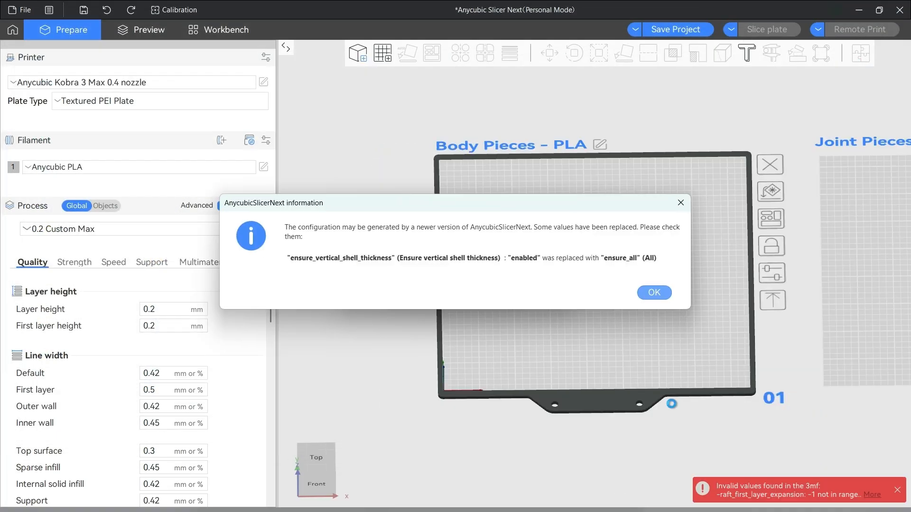
{"action": "left_click", "coordinate": [644, 297]}
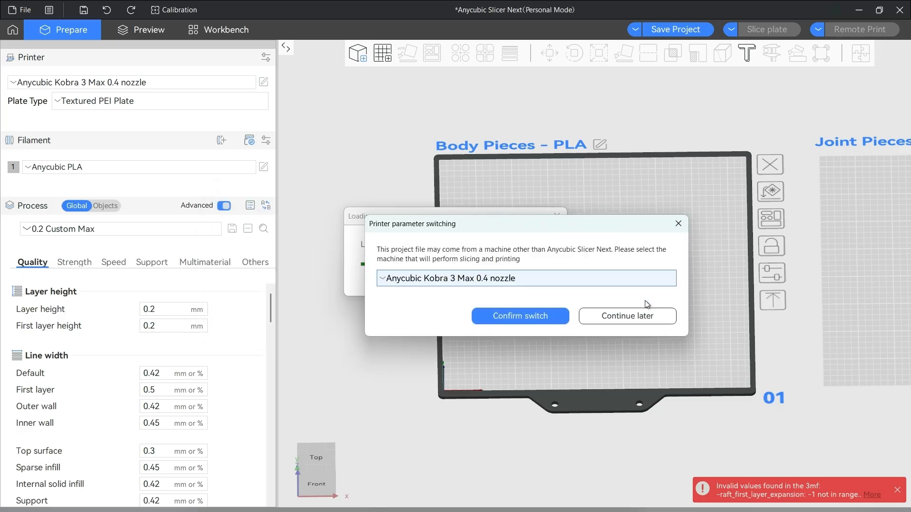
{"action": "left_click", "coordinate": [636, 312]}
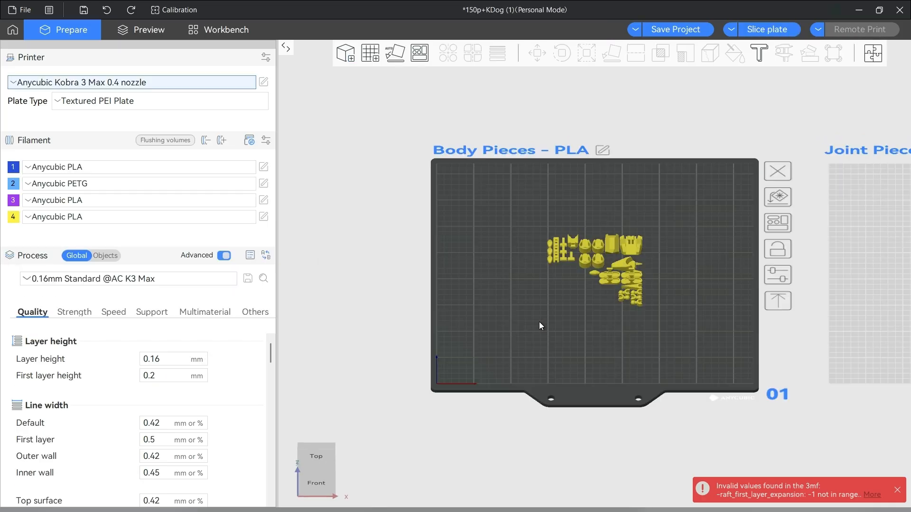
Examine the layout of the dog's joint pieces on the PETG plate up close and both plates from above.
{"action": "right_click_drag", "start_coordinate": [686, 352], "coordinate": [414, 364]}
{"action": "scroll", "coordinate": [515, 352], "scroll_direction": "up", "scroll_amount": 5}
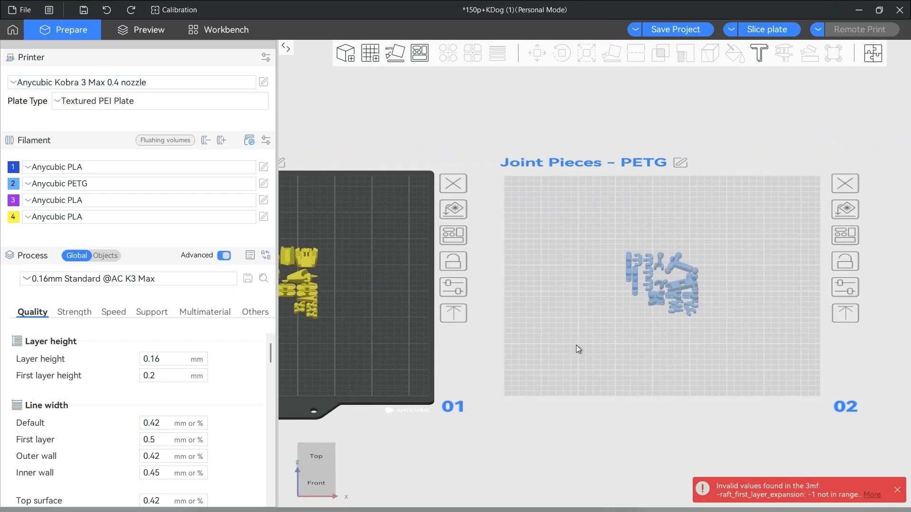
{"action": "right_click_drag", "start_coordinate": [610, 307], "coordinate": [315, 299]}
{"action": "scroll", "coordinate": [430, 319], "scroll_direction": "up", "scroll_amount": 5}
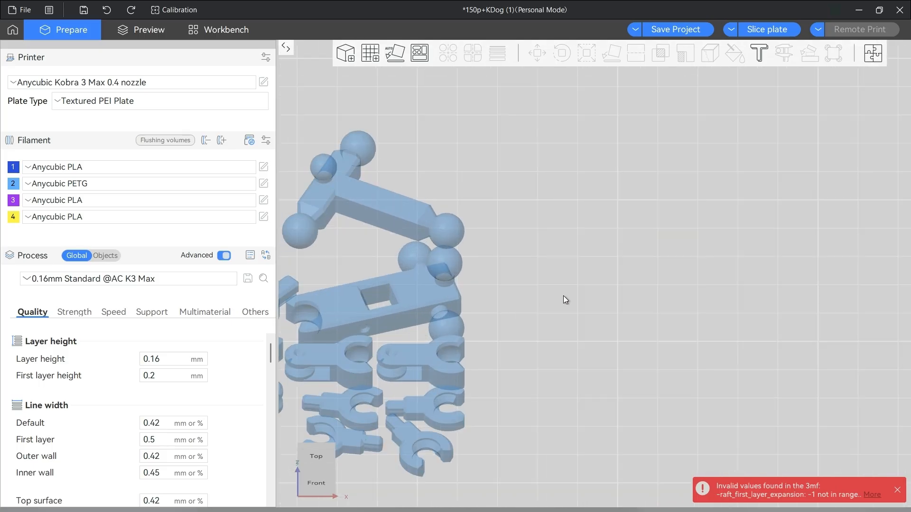
{"action": "right_click_drag", "start_coordinate": [781, 312], "coordinate": [787, 314]}
{"action": "mouse_move", "coordinate": [787, 314]}
{"action": "left_mouse_down"}
{"action": "mouse_move", "coordinate": [791, 288]}
{"action": "mouse_move", "coordinate": [796, 303]}
{"action": "mouse_move", "coordinate": [786, 306]}
{"action": "left_mouse_up"}
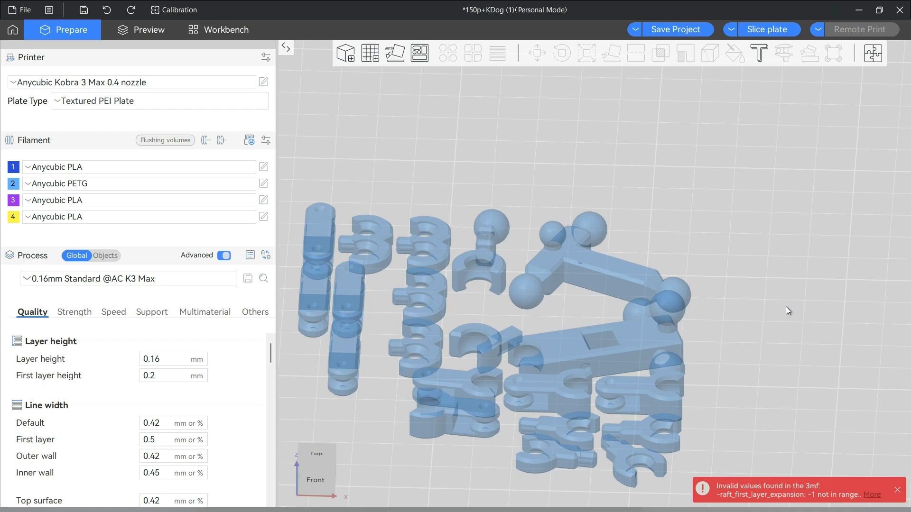
{"action": "scroll", "coordinate": [786, 304], "scroll_direction": "down", "scroll_amount": 3}
{"action": "scroll", "coordinate": [786, 304], "scroll_direction": "down", "scroll_amount": 8}
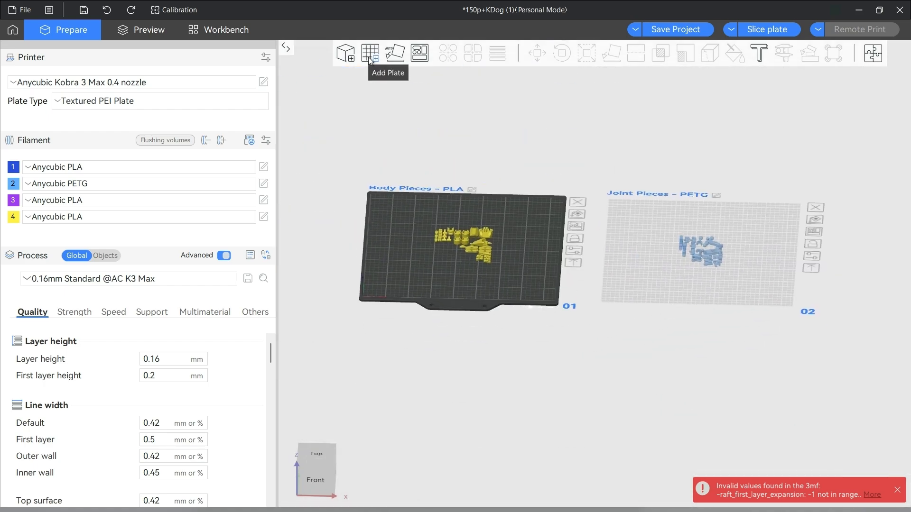
Delete all objects from the Body Pieces - PLA plate and import the Head-3 model from Downloads onto it.
{"action": "right_click", "coordinate": [429, 249]}
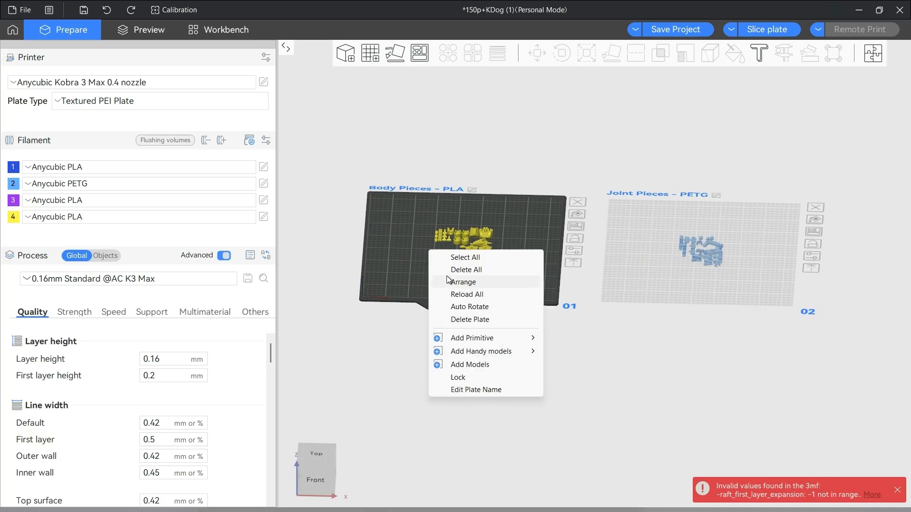
{"action": "left_click", "coordinate": [454, 269]}
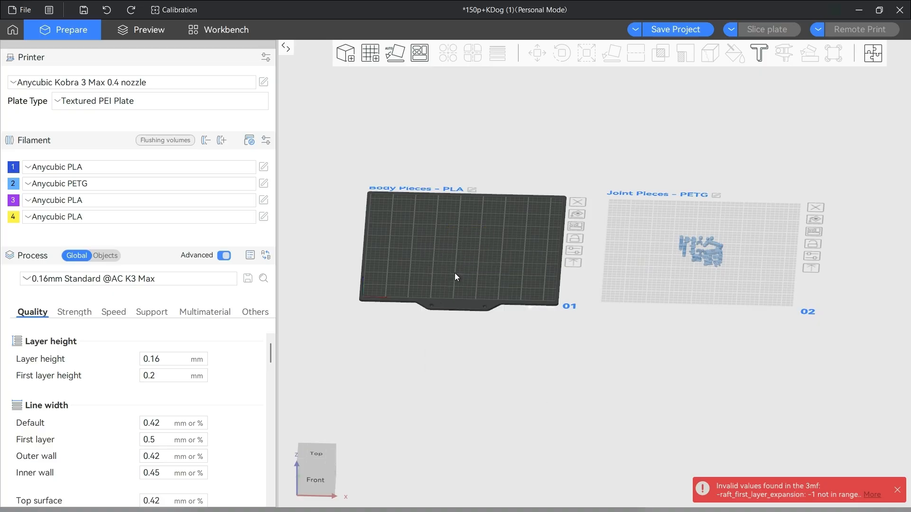
{"action": "left_click", "coordinate": [346, 59]}
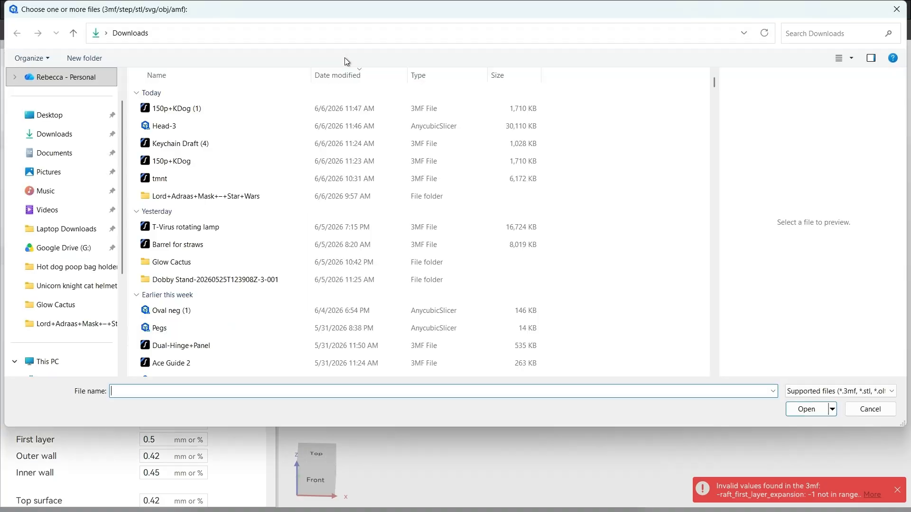
{"action": "left_click", "coordinate": [166, 126]}
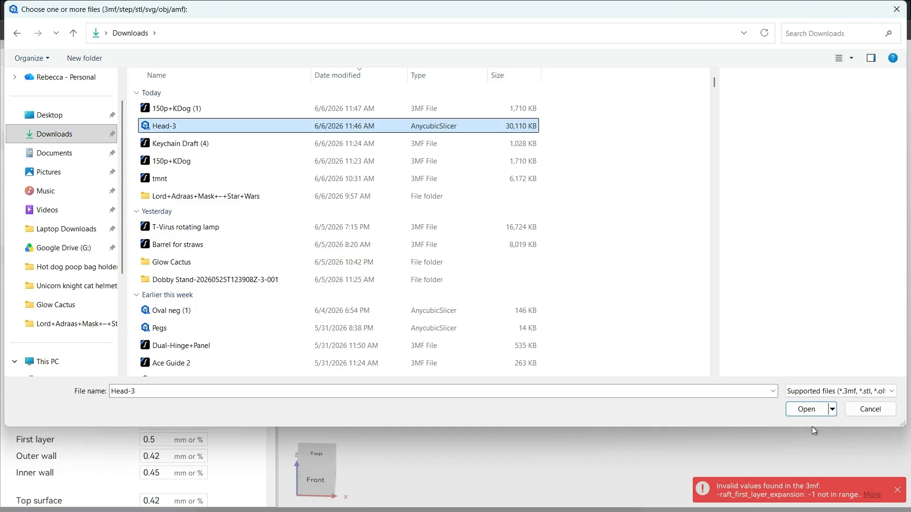
{"action": "left_click", "coordinate": [809, 411]}
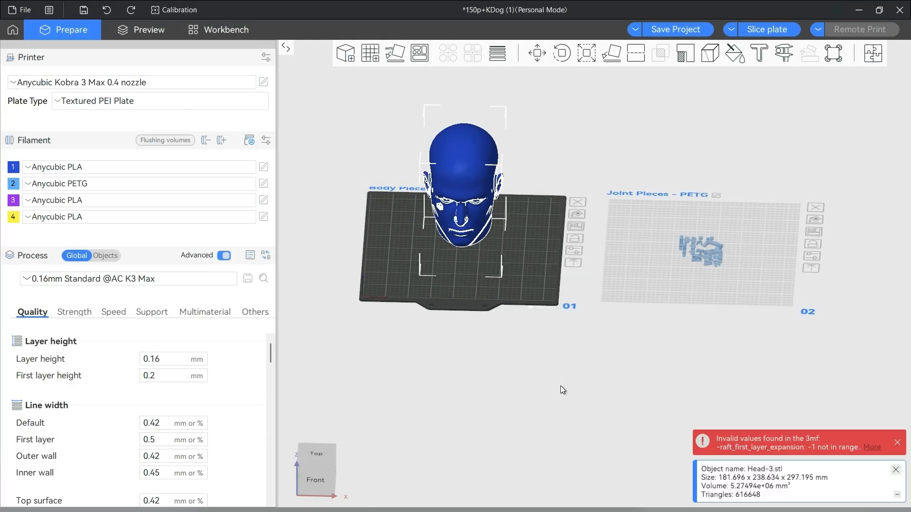
Change the colour of filament 1 to light grey (RGB 192, 192, 192).
{"action": "left_click", "coordinate": [12, 167]}
{"action": "left_click", "coordinate": [95, 104]}
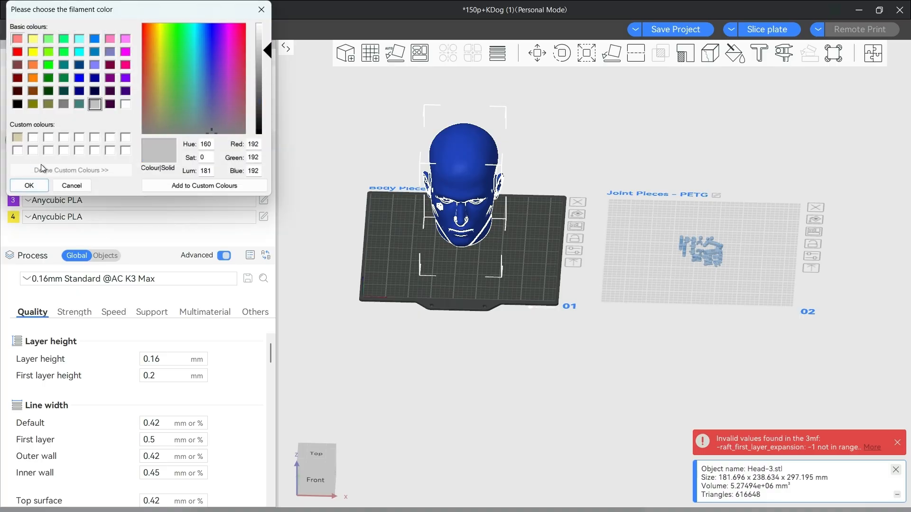
{"action": "left_click", "coordinate": [29, 186]}
Add the Left_Right Merged model from the Lord+Adraas+Mask+–+Star+Wars folder as a part of the head object.
{"action": "scroll", "coordinate": [400, 340], "scroll_direction": "up", "scroll_amount": 3}
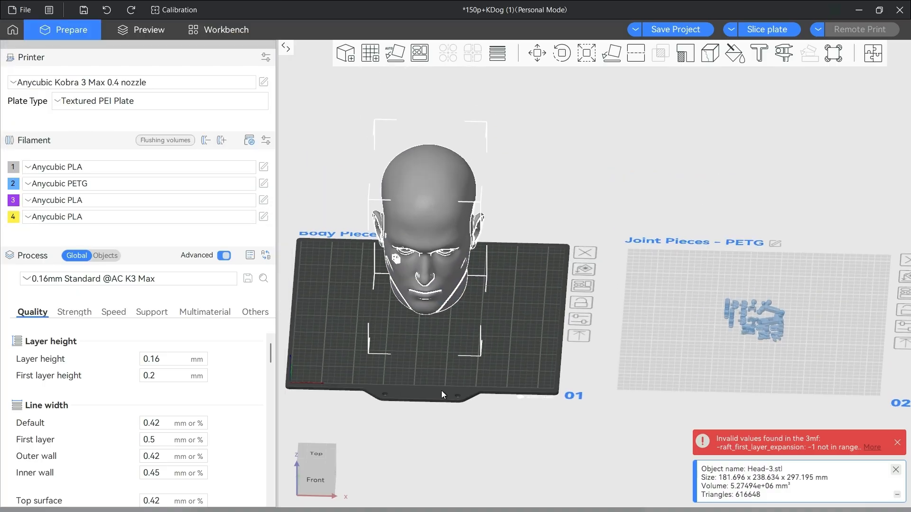
{"action": "scroll", "coordinate": [539, 345], "scroll_direction": "up", "scroll_amount": 4}
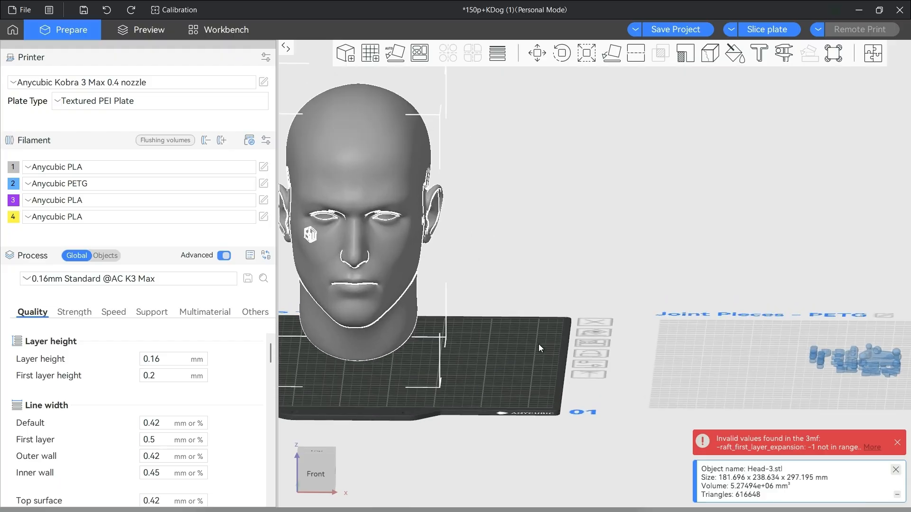
{"action": "right_click", "coordinate": [724, 348]}
{"action": "left_click", "coordinate": [539, 358]}
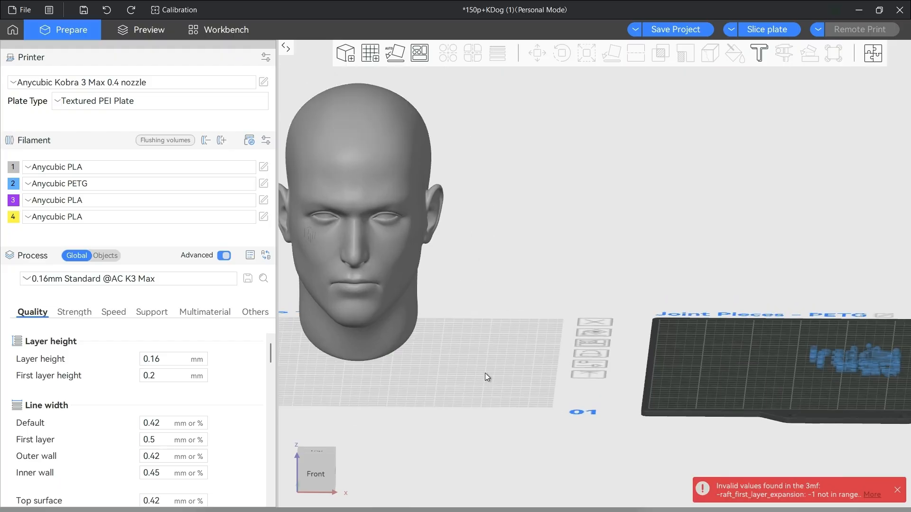
{"action": "left_click", "coordinate": [396, 337]}
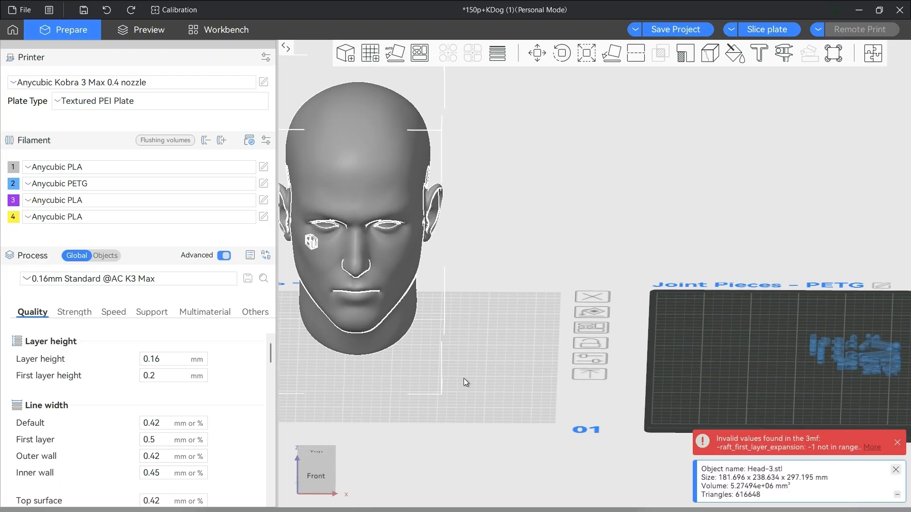
{"action": "left_click", "coordinate": [465, 382]}
{"action": "left_click", "coordinate": [372, 314]}
{"action": "right_click", "coordinate": [371, 314]}
{"action": "mouse_move", "coordinate": [402, 318]}
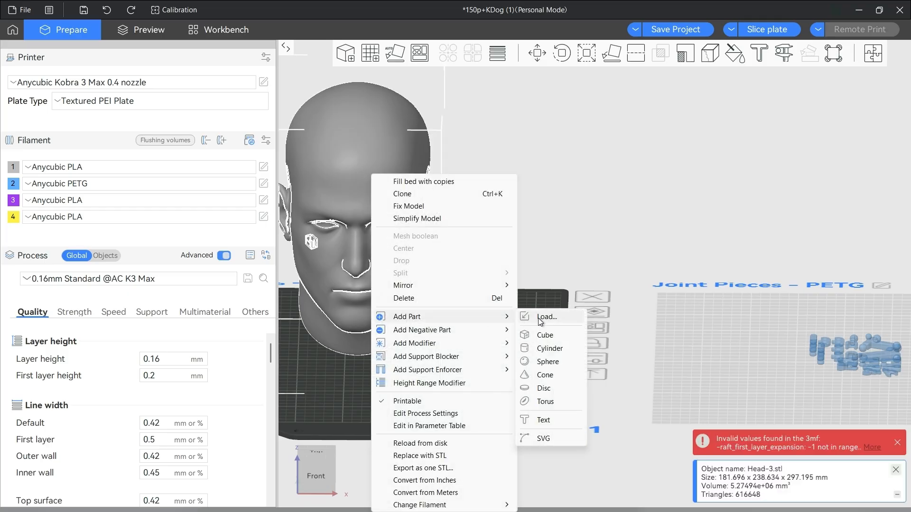
{"action": "left_click", "coordinate": [540, 319]}
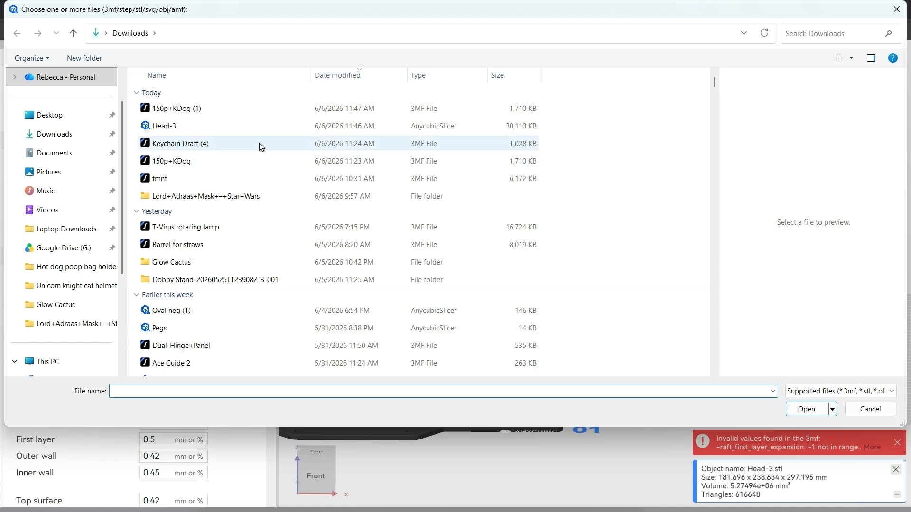
{"action": "double_click", "coordinate": [203, 199]}
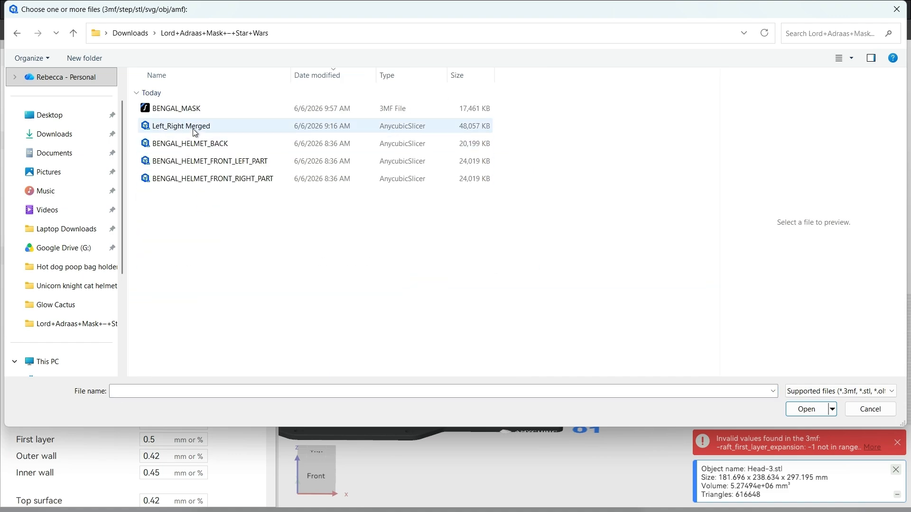
{"action": "left_click", "coordinate": [194, 129]}
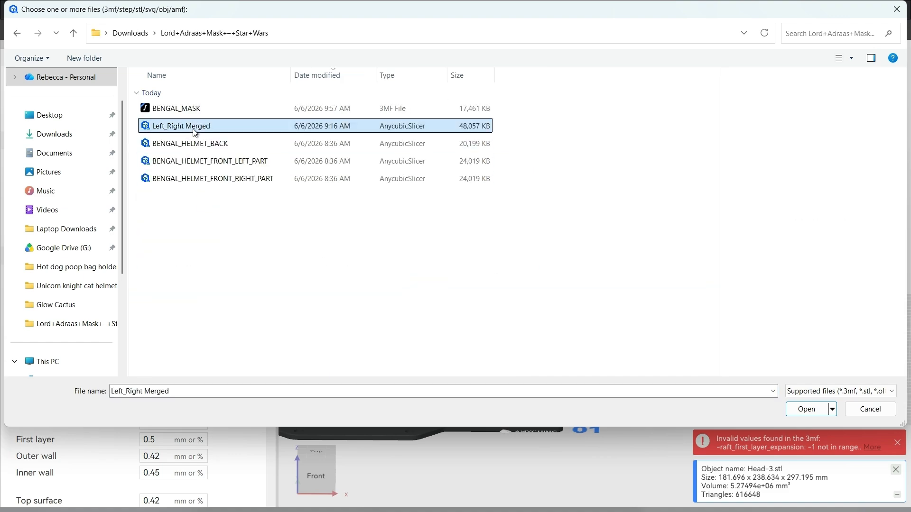
{"action": "left_click", "coordinate": [806, 410]}
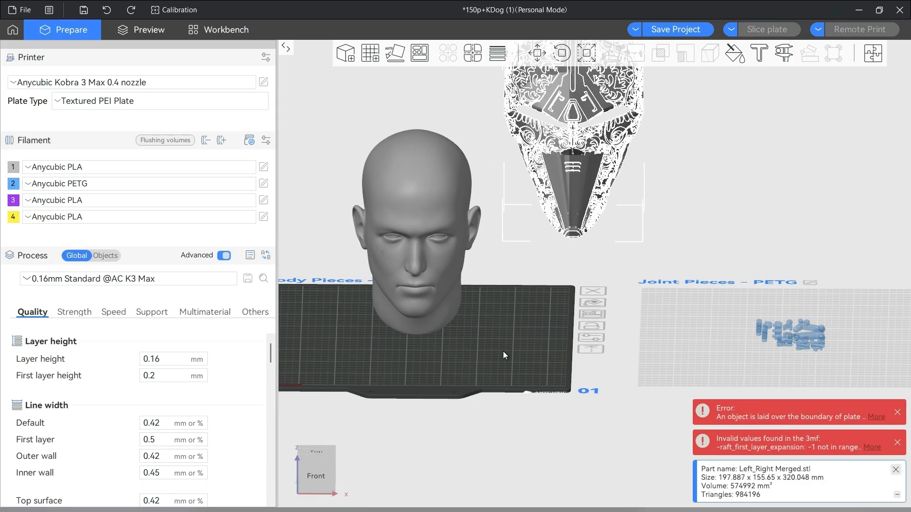
Assign filament 2 (Anycubic PETG) to the mask part.
{"action": "right_click", "coordinate": [587, 204]}
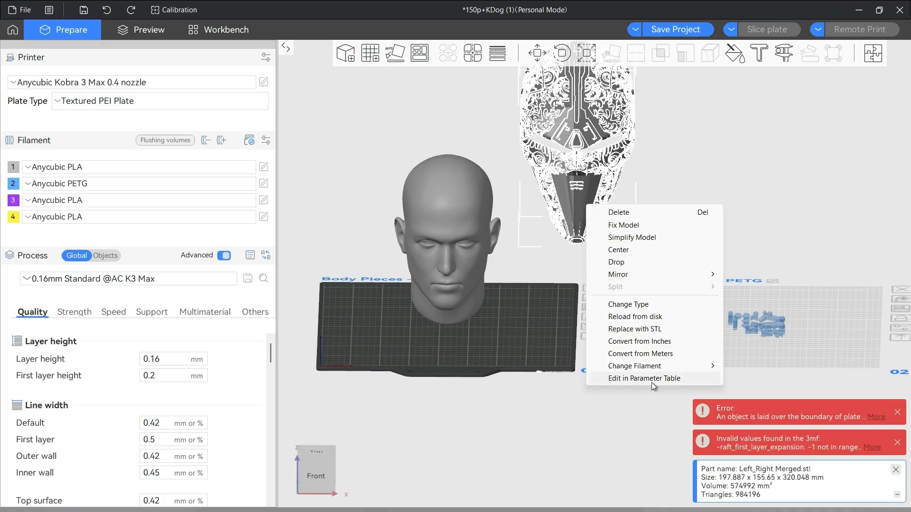
{"action": "mouse_move", "coordinate": [652, 369]}
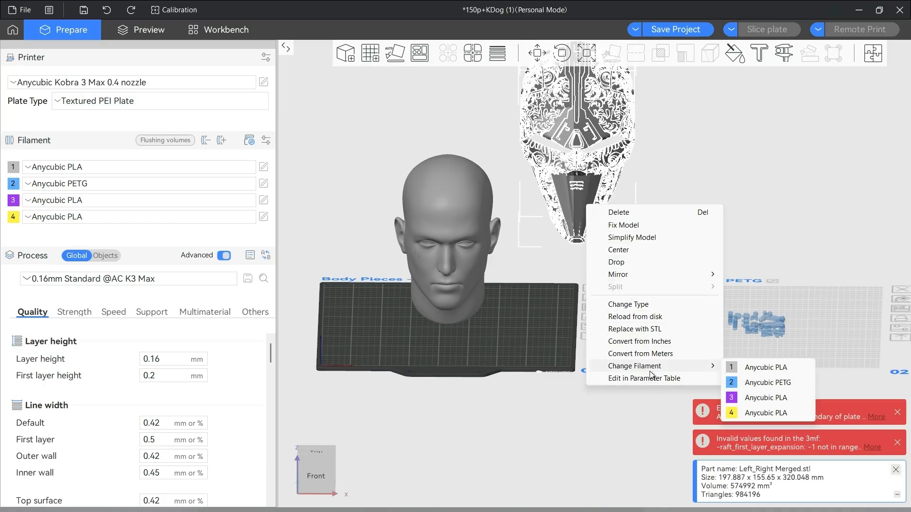
{"action": "left_click", "coordinate": [744, 383]}
Move the mask part over the front of the head and lower it to a Z position of about -3.4 mm.
{"action": "left_click_drag", "start_coordinate": [611, 185], "coordinate": [500, 247]}
{"action": "scroll", "coordinate": [498, 289], "scroll_direction": "up", "scroll_amount": 3}
{"action": "left_click_drag", "start_coordinate": [498, 288], "coordinate": [513, 350]}
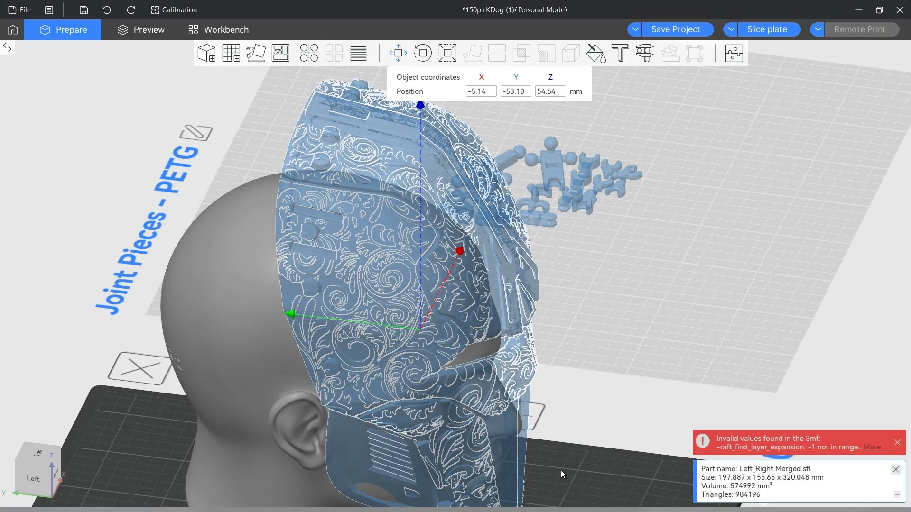
{"action": "key", "text": "5"}
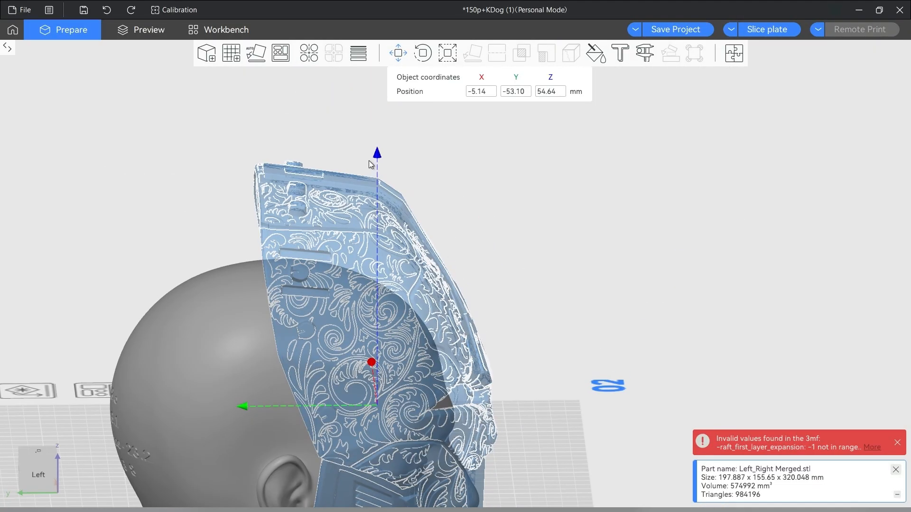
{"action": "left_click_drag", "start_coordinate": [379, 162], "coordinate": [378, 255]}
{"action": "left_click_drag", "start_coordinate": [508, 449], "coordinate": [575, 447]}
{"action": "right_click_drag", "start_coordinate": [574, 445], "coordinate": [607, 323]}
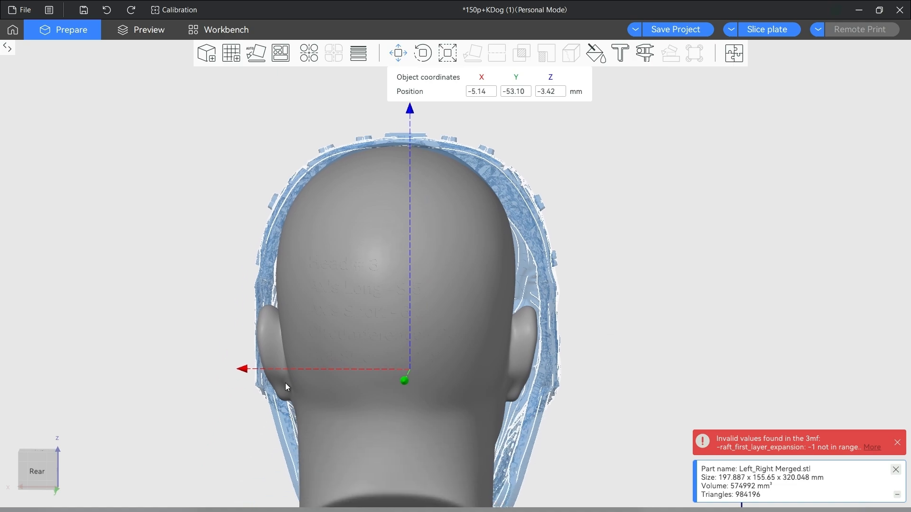
Centre the mask on the head at about X -0.16 mm and raise it to about Z 13.9 mm.
{"action": "left_click_drag", "start_coordinate": [245, 374], "coordinate": [241, 374]}
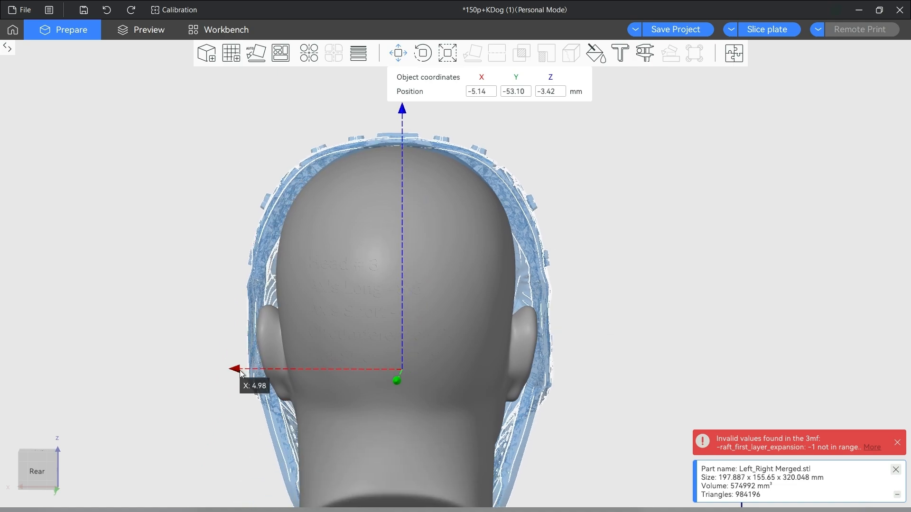
{"action": "left_click_drag", "start_coordinate": [699, 326], "coordinate": [540, 467]}
{"action": "left_click_drag", "start_coordinate": [358, 464], "coordinate": [338, 450]}
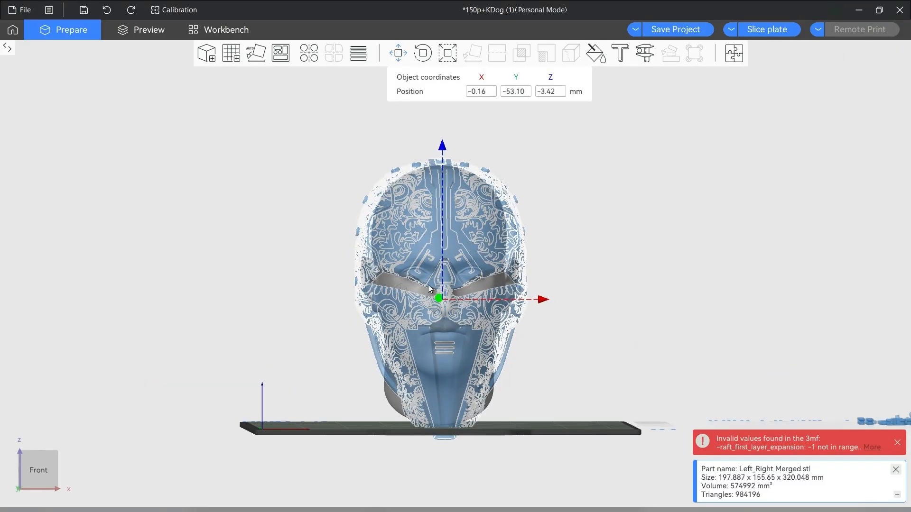
{"action": "left_click_drag", "start_coordinate": [443, 153], "coordinate": [442, 136]}
{"action": "left_click_drag", "start_coordinate": [334, 381], "coordinate": [339, 396]}
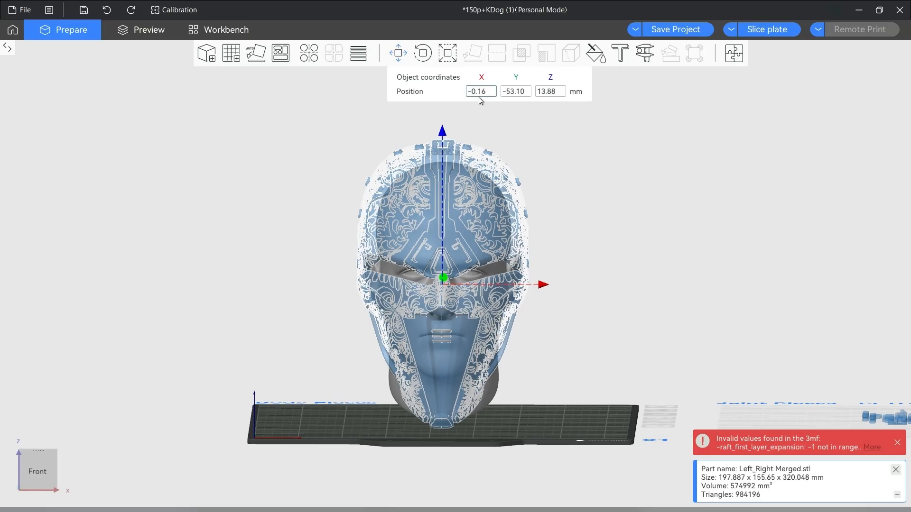
Scale only the Left_Right Merged part uniformly to about 93 % so it fits closely around the head.
{"action": "left_click", "coordinate": [454, 58]}
{"action": "left_click_drag", "start_coordinate": [302, 396], "coordinate": [343, 407]}
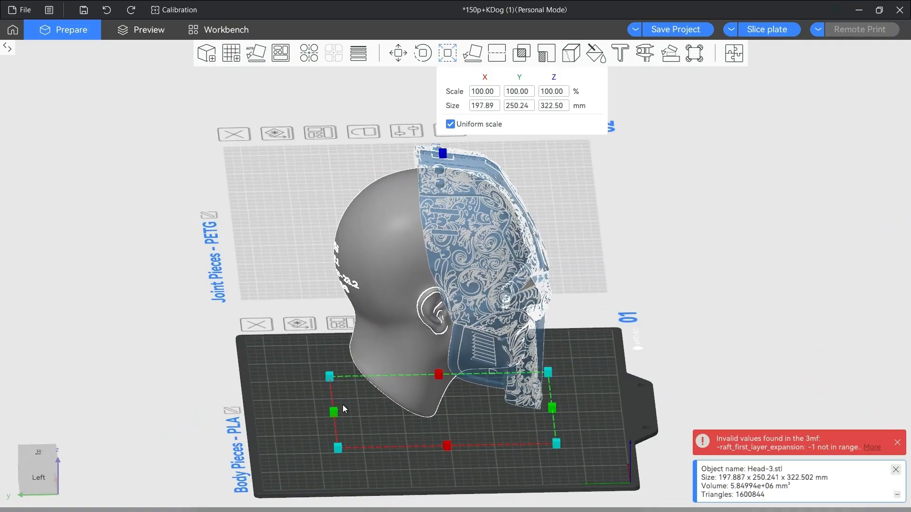
{"action": "left_click", "coordinate": [11, 49]}
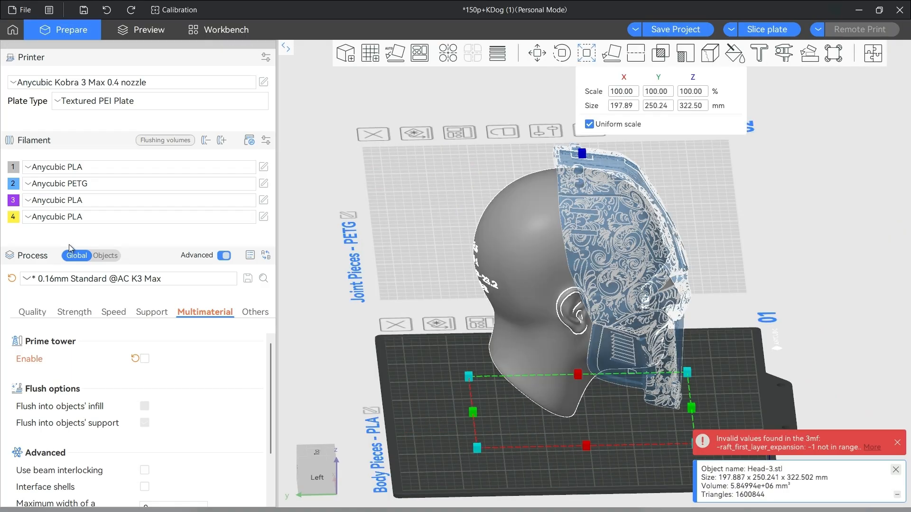
{"action": "left_click", "coordinate": [104, 256]}
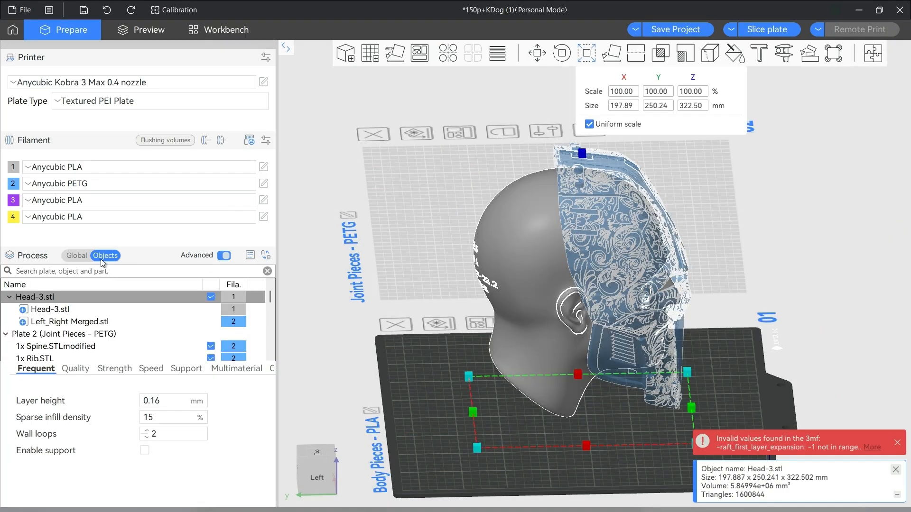
{"action": "left_click", "coordinate": [77, 323]}
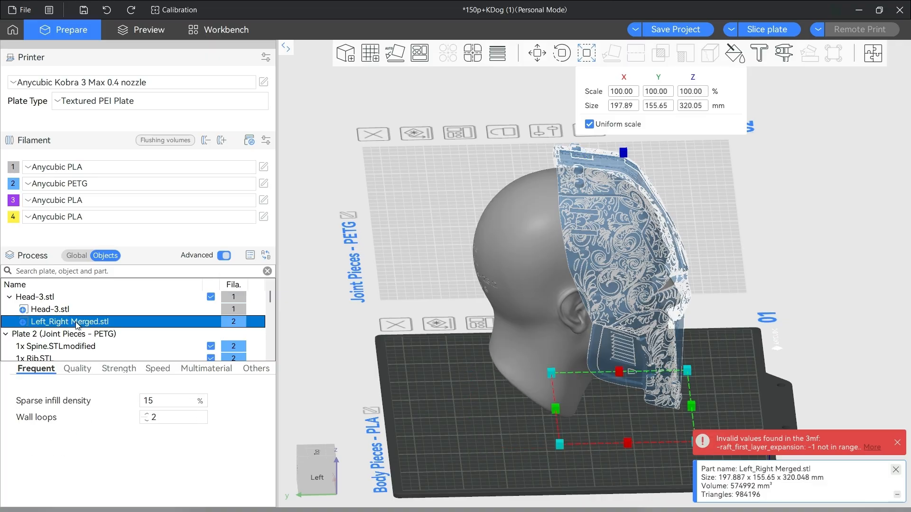
{"action": "left_click_drag", "start_coordinate": [479, 448], "coordinate": [530, 443]}
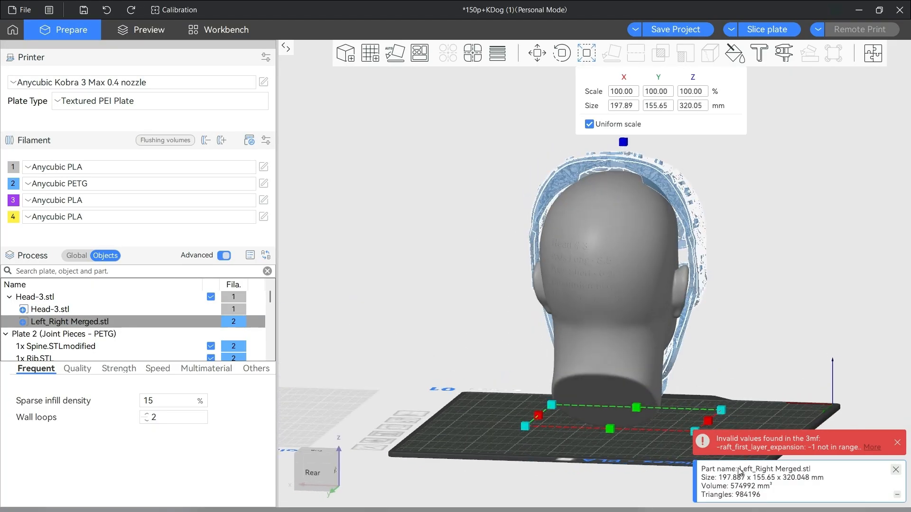
{"action": "left_click_drag", "start_coordinate": [525, 429], "coordinate": [537, 428]}
{"action": "mouse_move", "coordinate": [460, 429]}
{"action": "left_mouse_down"}
{"action": "mouse_move", "coordinate": [475, 437]}
{"action": "mouse_move", "coordinate": [465, 438]}
{"action": "left_mouse_up"}
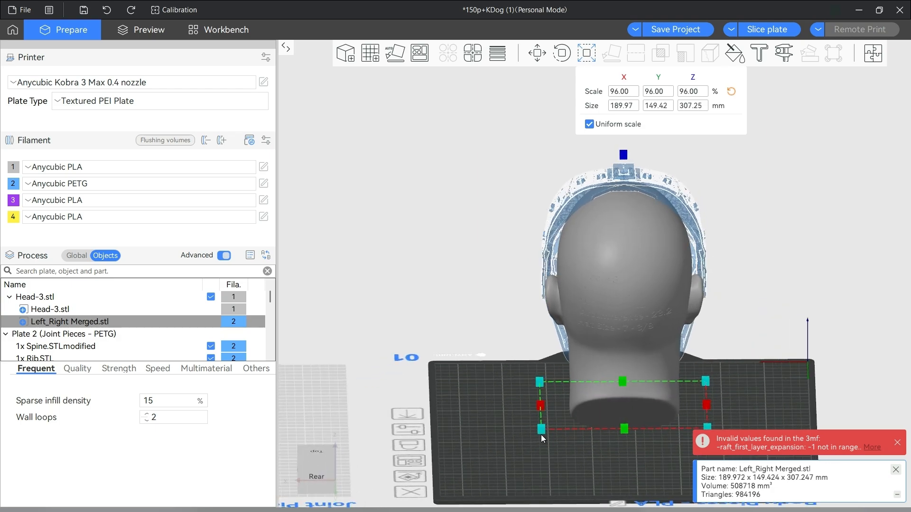
{"action": "left_click_drag", "start_coordinate": [540, 431], "coordinate": [614, 425]}
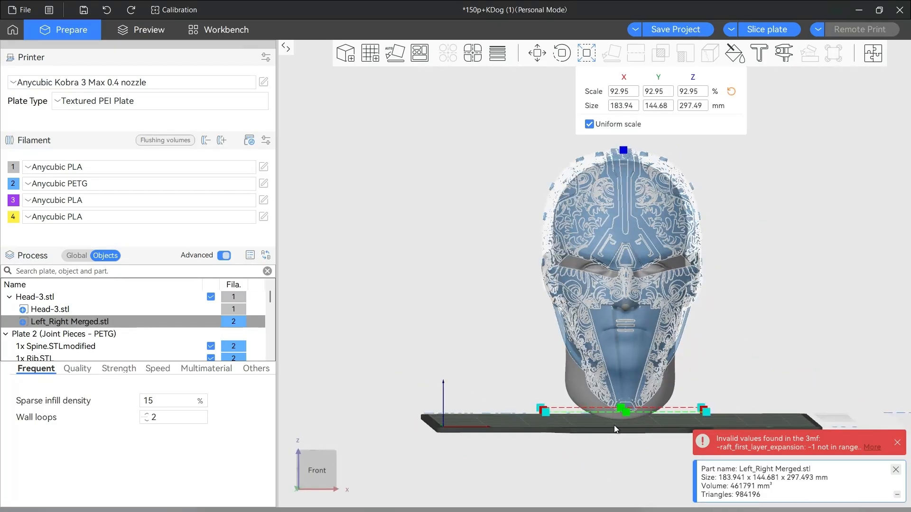
Delete the Head-3.stl part from the combined object, keeping only the scaled mask.
{"action": "scroll", "coordinate": [608, 426], "scroll_direction": "up", "scroll_amount": 8}
{"action": "left_click_drag", "start_coordinate": [858, 317], "coordinate": [686, 371]}
{"action": "scroll", "coordinate": [688, 371], "scroll_direction": "down", "scroll_amount": 5}
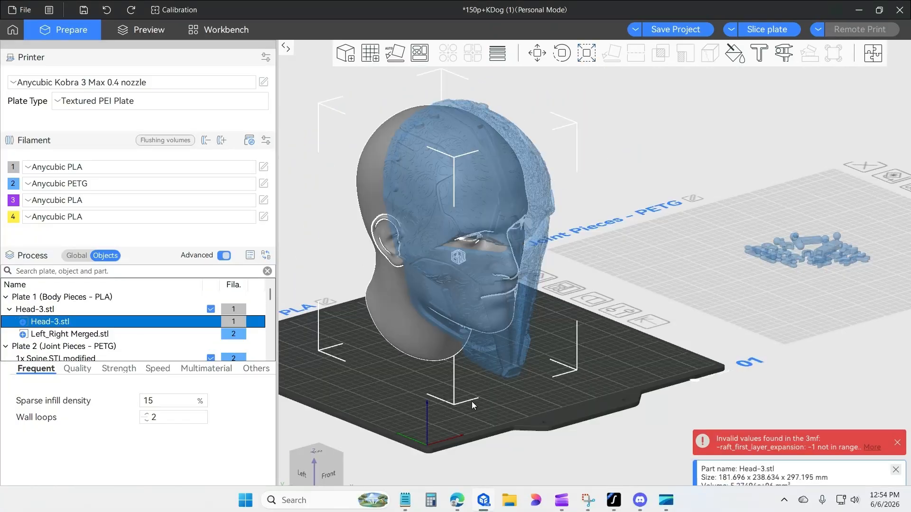
{"action": "left_click", "coordinate": [108, 335]}
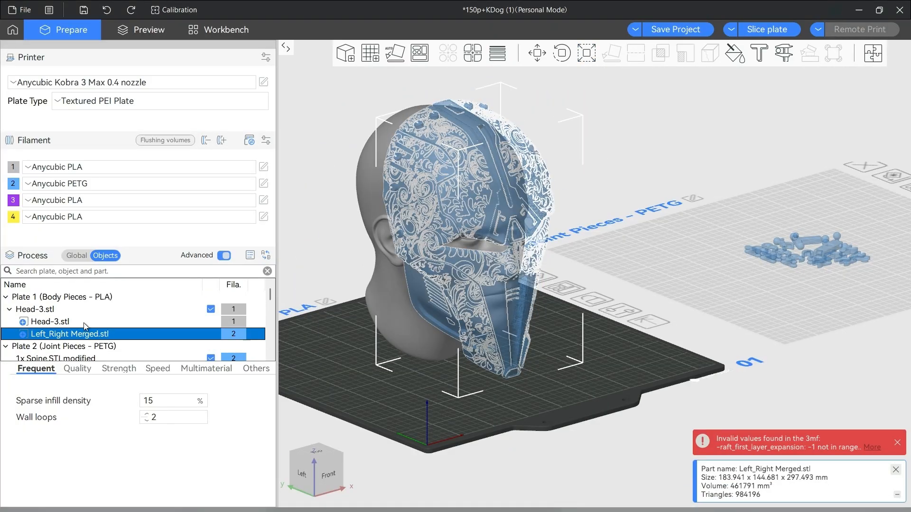
{"action": "left_click", "coordinate": [84, 322]}
{"action": "right_click", "coordinate": [83, 322]}
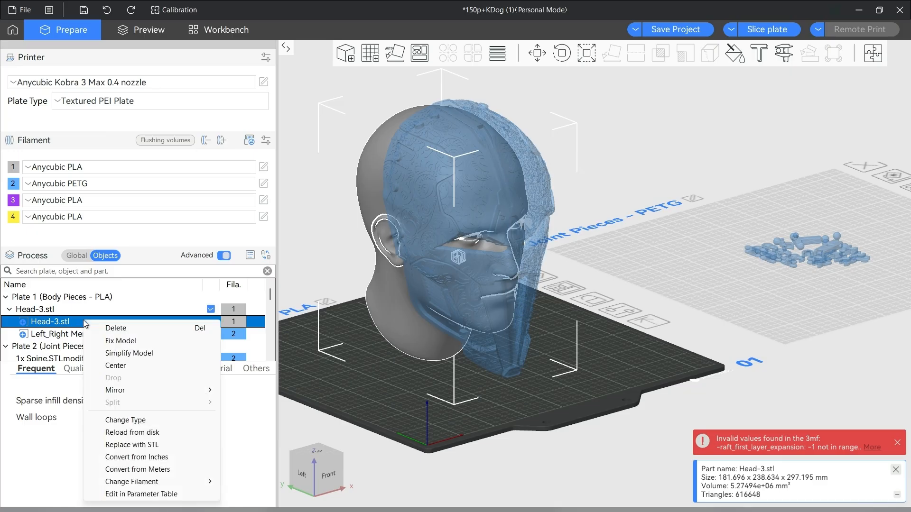
{"action": "left_click", "coordinate": [120, 341]}
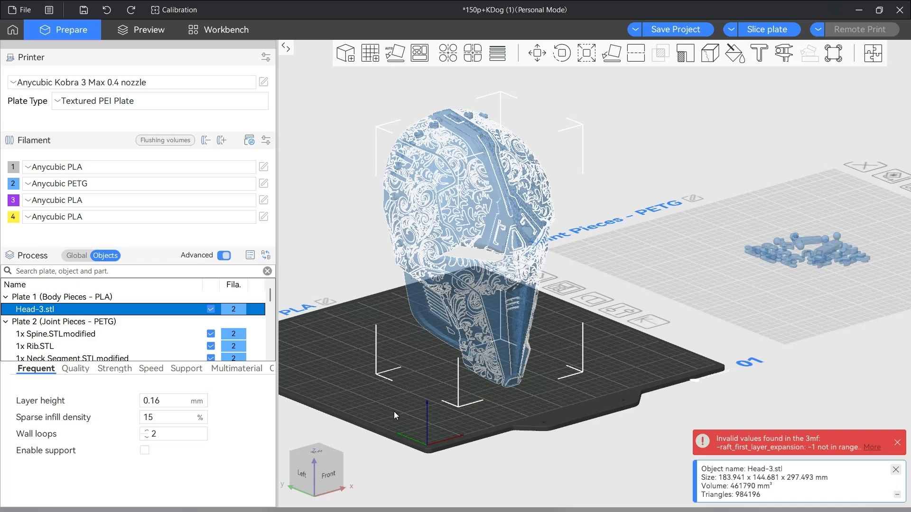
Assign filament 1 (Anycubic PLA) to the remaining mask object.
{"action": "left_click", "coordinate": [419, 419]}
{"action": "left_click_drag", "start_coordinate": [510, 388], "coordinate": [488, 382]}
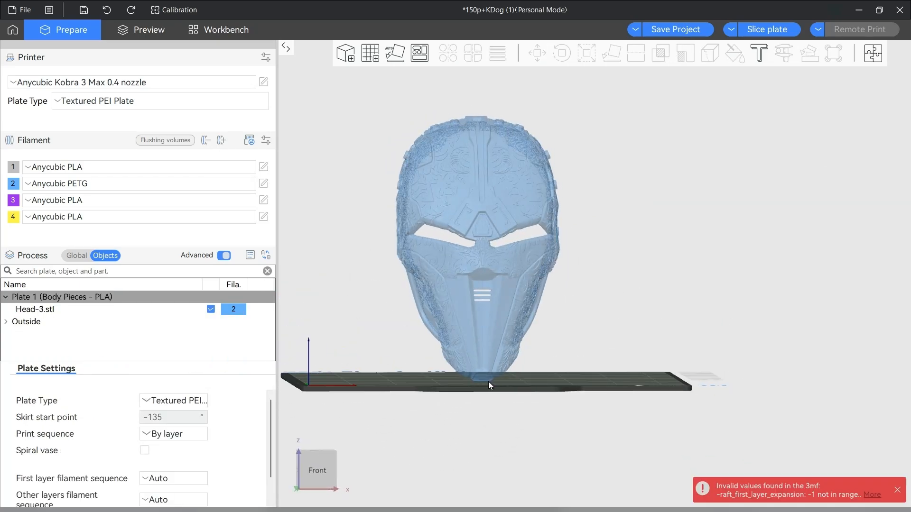
{"action": "right_click", "coordinate": [454, 312]}
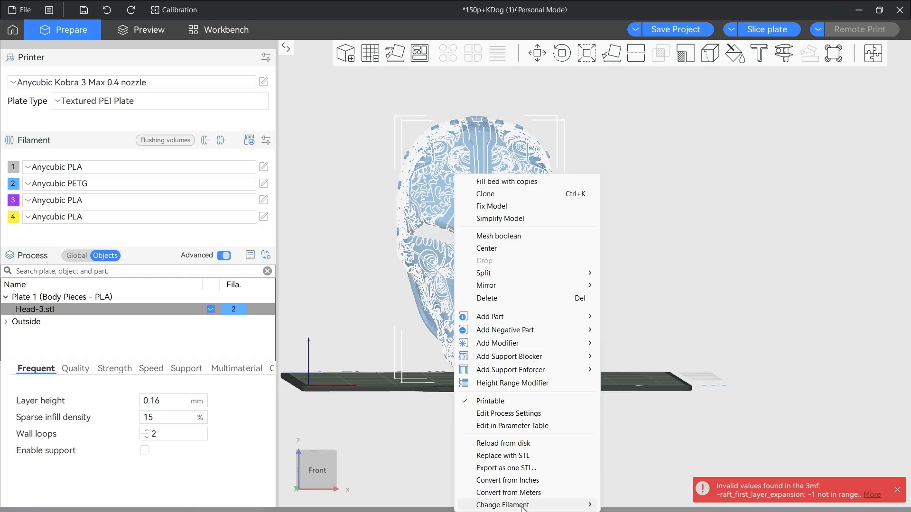
{"action": "mouse_move", "coordinate": [522, 506]}
{"action": "left_click", "coordinate": [644, 458]}
{"action": "left_click_drag", "start_coordinate": [388, 382], "coordinate": [405, 397]}
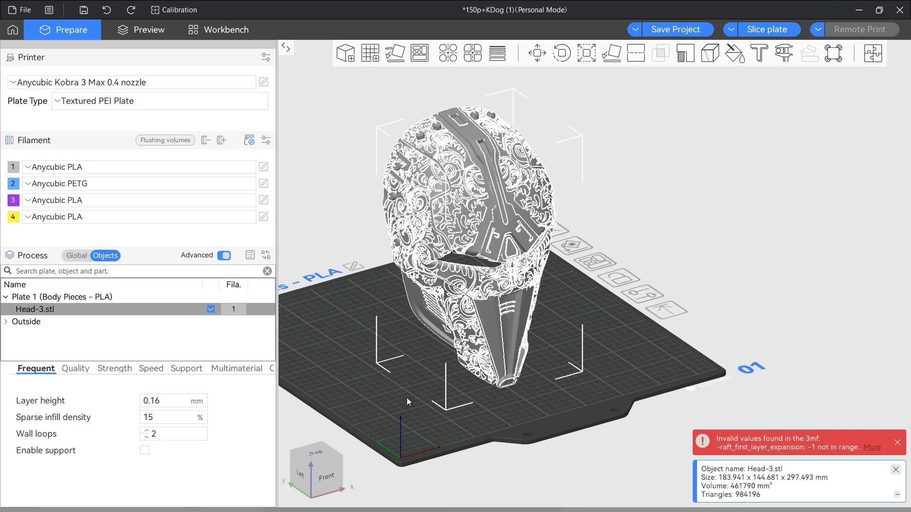
{"action": "left_click", "coordinate": [413, 402]}
{"action": "left_click", "coordinate": [478, 199]}
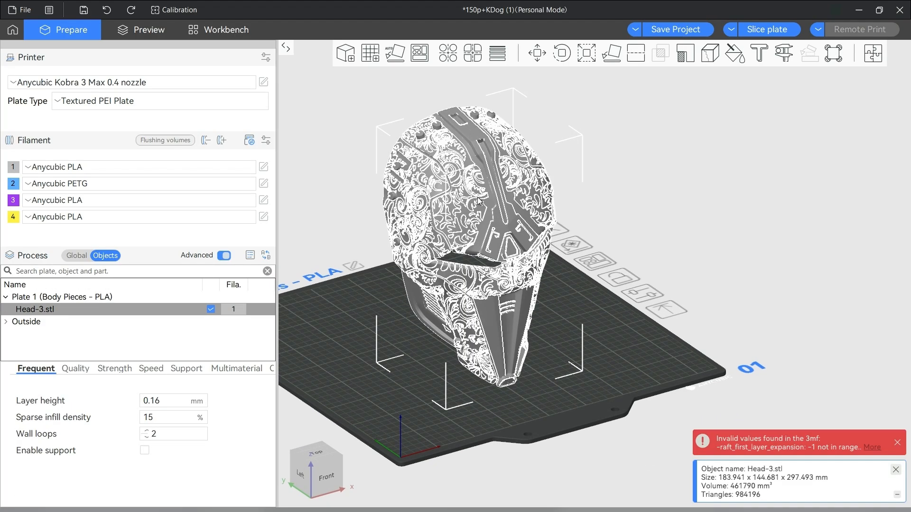
Export the mask as one STL to the Star Wars mask download folder, overwriting Left_Right Merged.stl.
{"action": "right_click", "coordinate": [517, 333]}
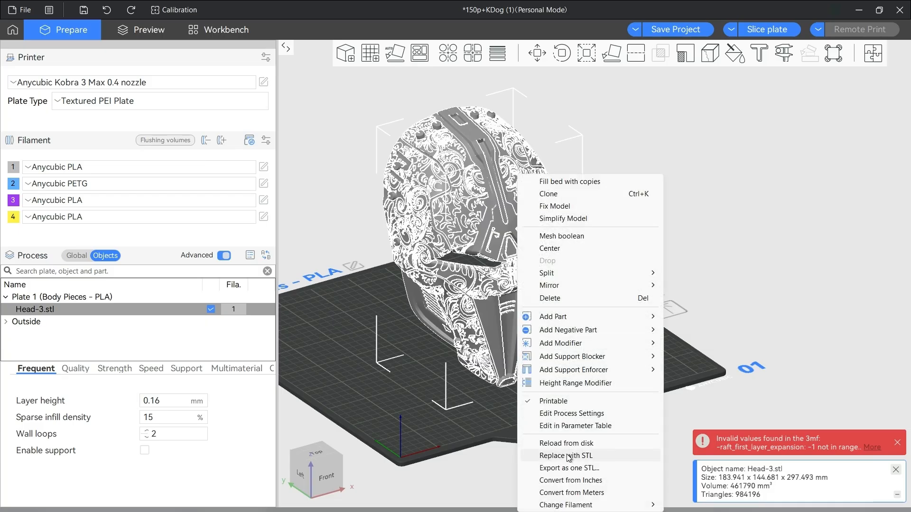
{"action": "left_click", "coordinate": [569, 468]}
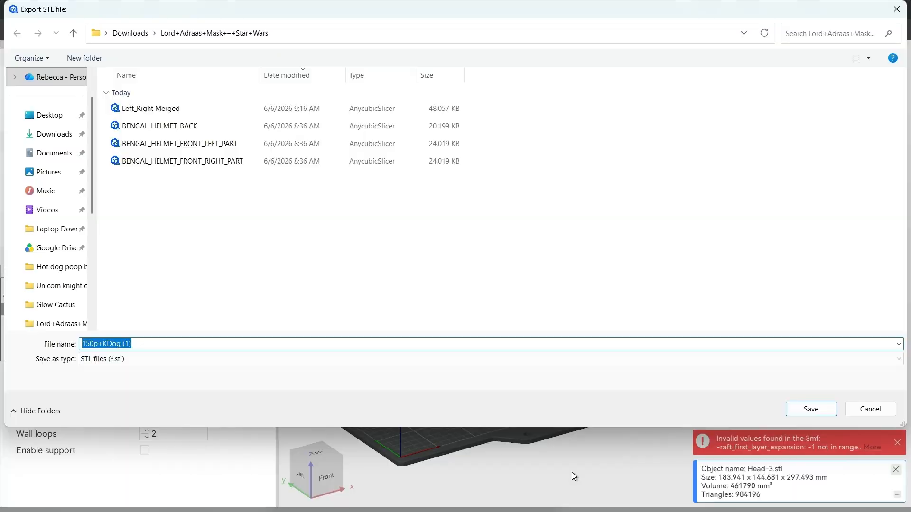
{"action": "left_click", "coordinate": [151, 110]}
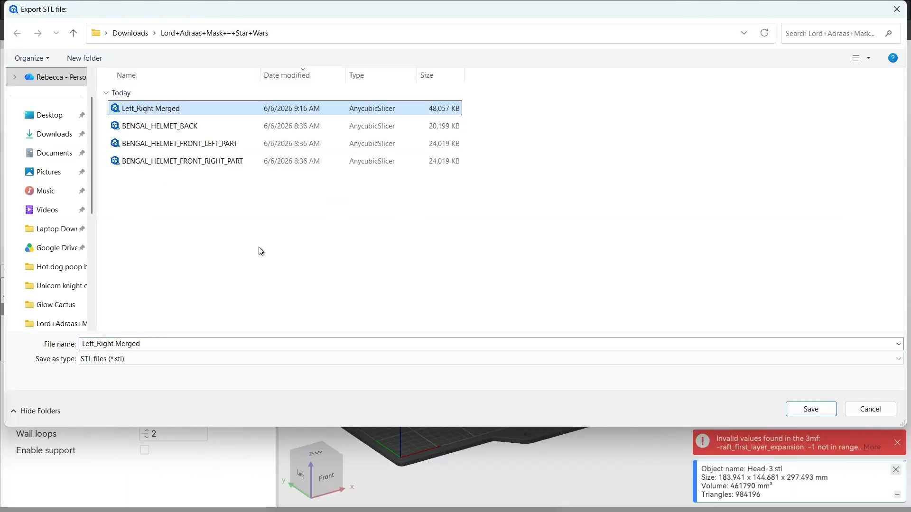
{"action": "left_click", "coordinate": [798, 408]}
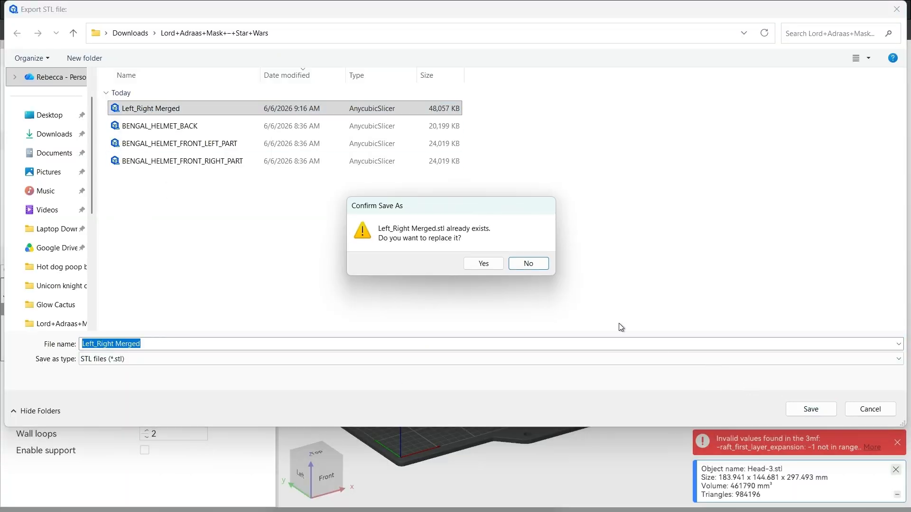
{"action": "left_click", "coordinate": [483, 266]}
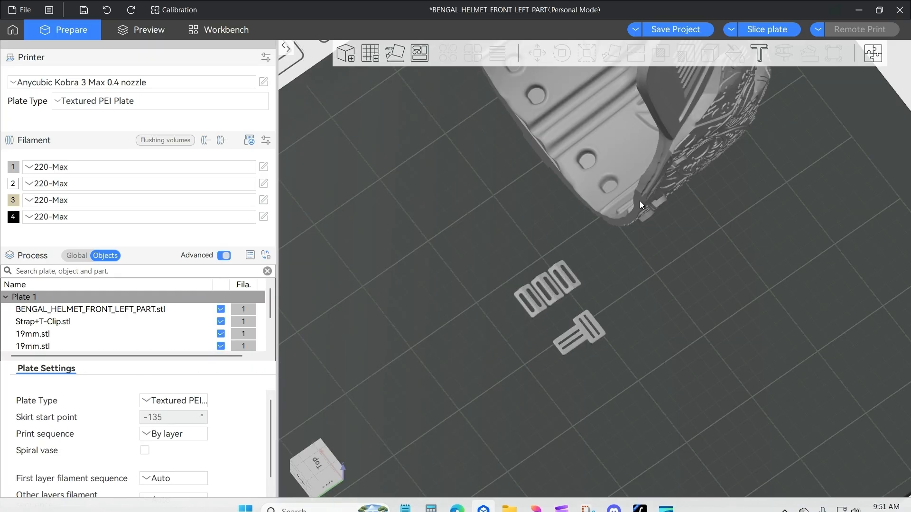
Delete the BENGAL_HELMET_FRONT_LEFT_PART.stl object from plate 1 of the helmet project, keeping the strap clips.
{"action": "left_click", "coordinate": [639, 201]}
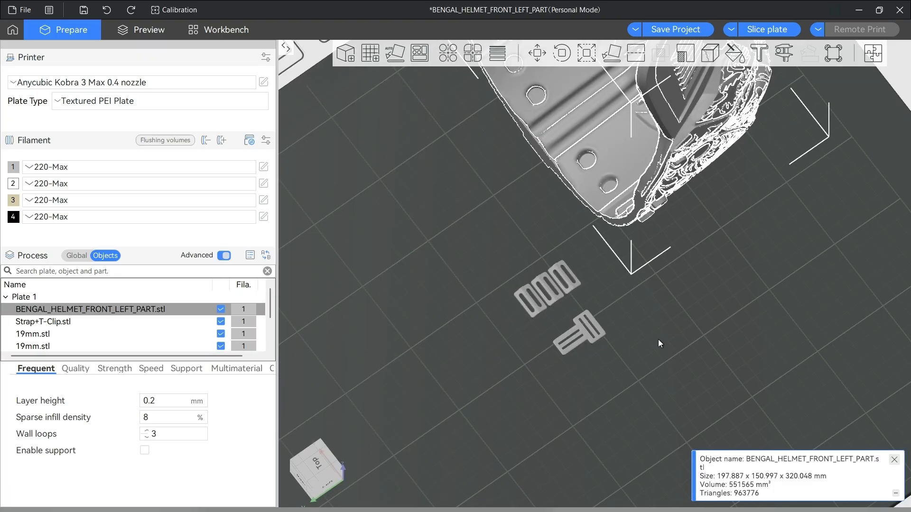
{"action": "key", "text": "Delete"}
{"action": "scroll", "coordinate": [655, 354], "scroll_direction": "down", "scroll_amount": 9}
{"action": "left_click_drag", "start_coordinate": [674, 352], "coordinate": [588, 342]}
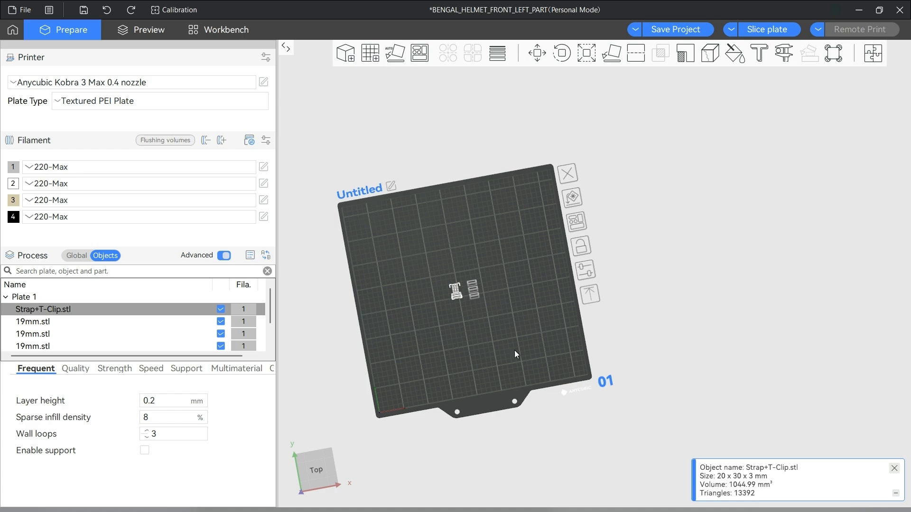
Add a second build plate and import Left_Right Merged.stl from the mask download folder onto it.
{"action": "left_click", "coordinate": [370, 53]}
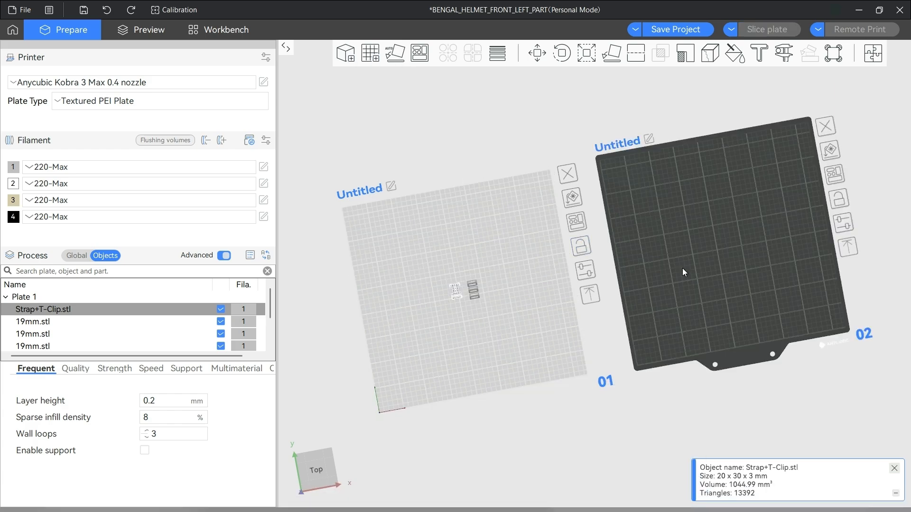
{"action": "key", "text": "ctrl+i"}
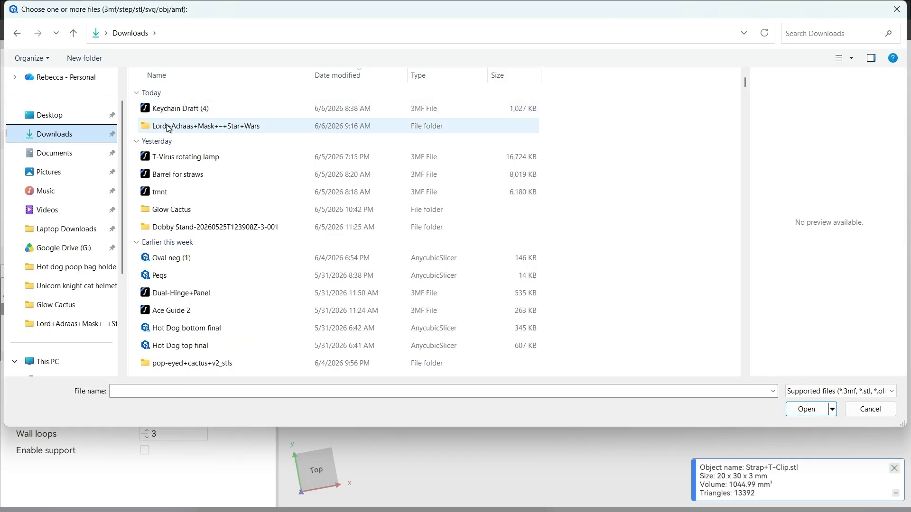
{"action": "double_click", "coordinate": [171, 124]}
{"action": "left_click", "coordinate": [167, 112]}
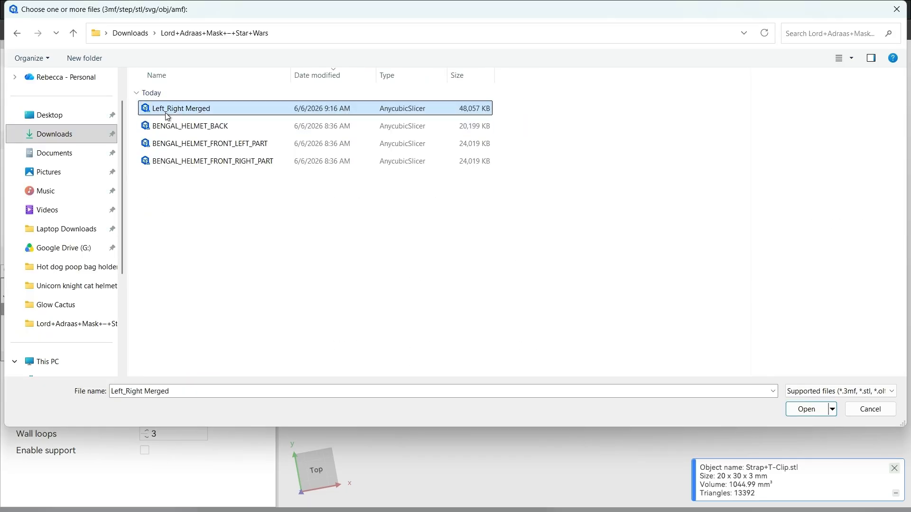
{"action": "left_click", "coordinate": [825, 410]}
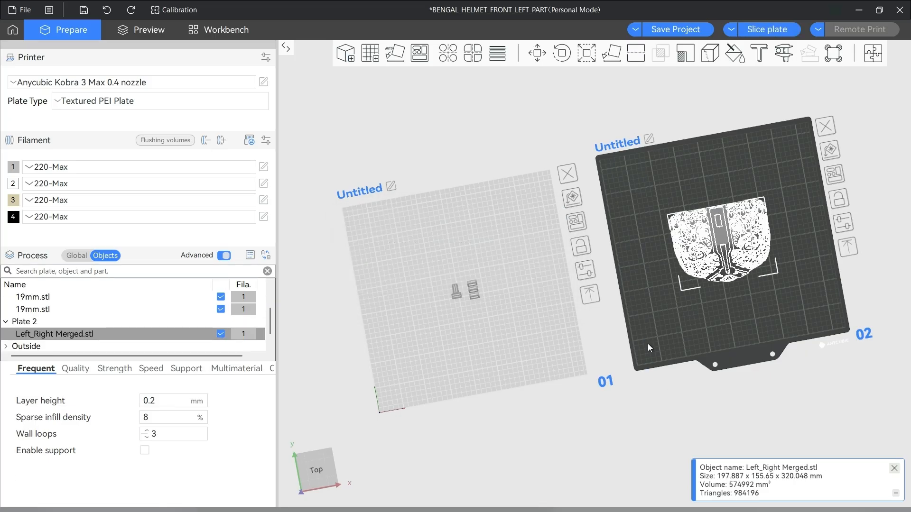
Add a cube as a negative part to the merged mask and set its Y size to 2 mm.
{"action": "scroll", "coordinate": [574, 366], "scroll_direction": "up", "scroll_amount": 8}
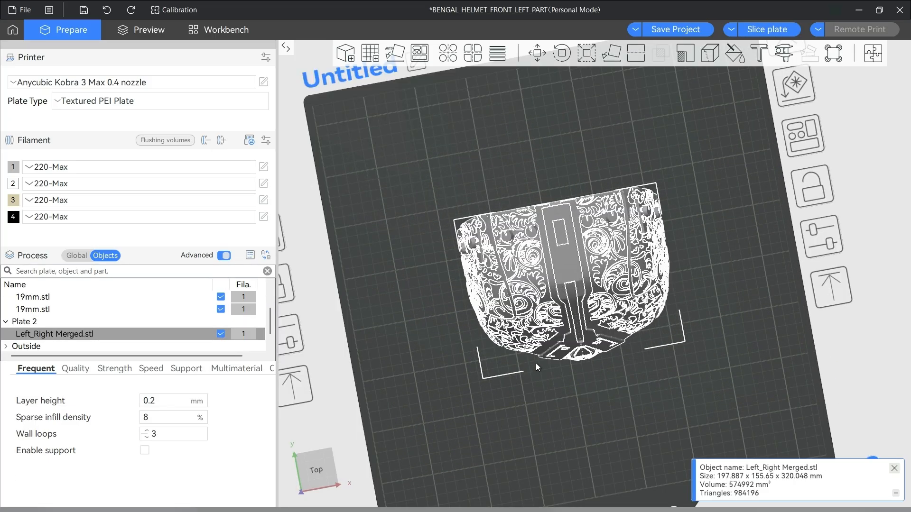
{"action": "left_click_drag", "start_coordinate": [543, 417], "coordinate": [569, 412]}
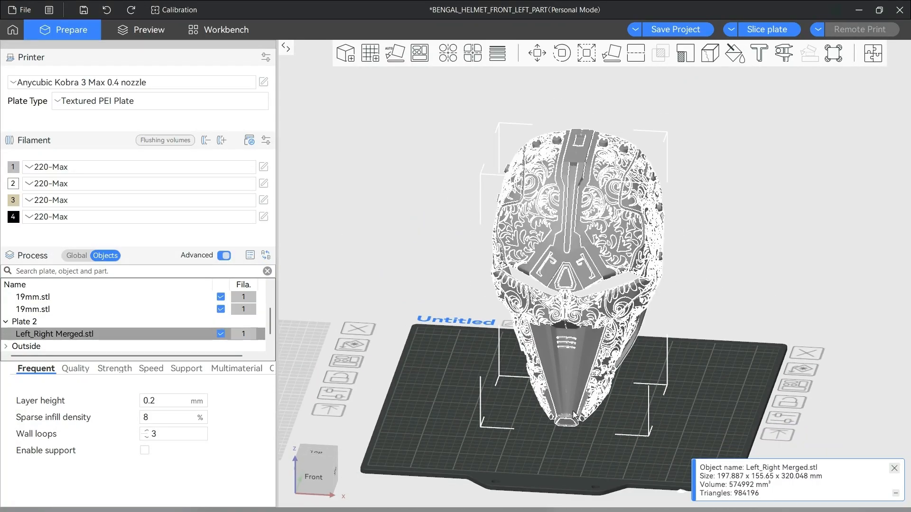
{"action": "right_click", "coordinate": [573, 411]}
{"action": "mouse_move", "coordinate": [650, 231]}
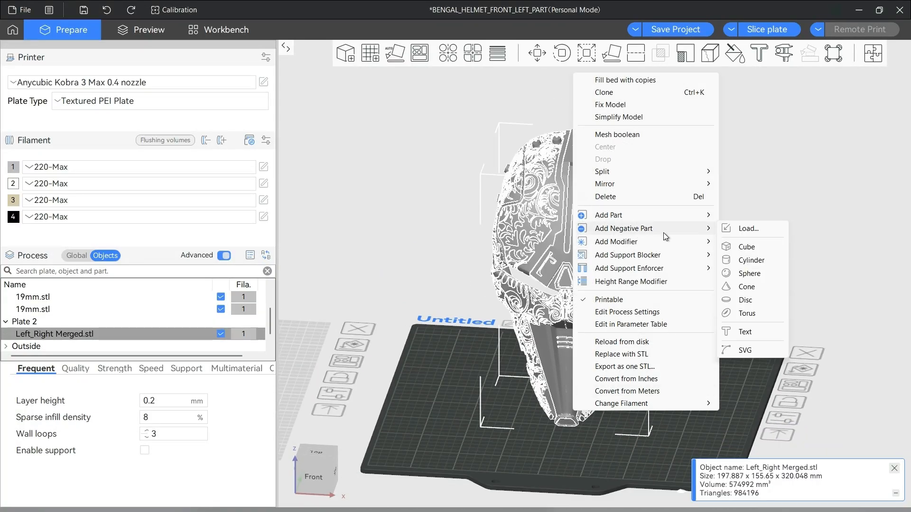
{"action": "left_click", "coordinate": [747, 250]}
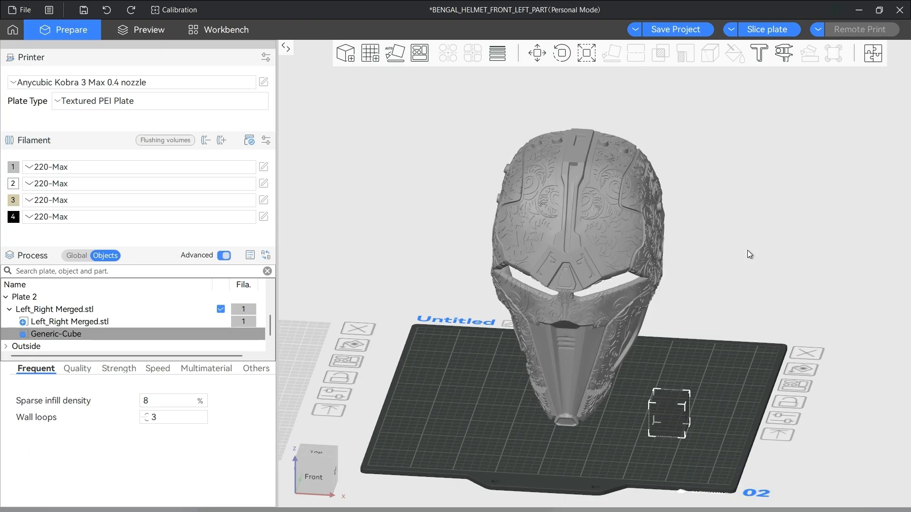
{"action": "mouse_move", "coordinate": [721, 369]}
{"action": "left_mouse_down"}
{"action": "mouse_move", "coordinate": [721, 385]}
{"action": "mouse_move", "coordinate": [726, 366]}
{"action": "left_mouse_up"}
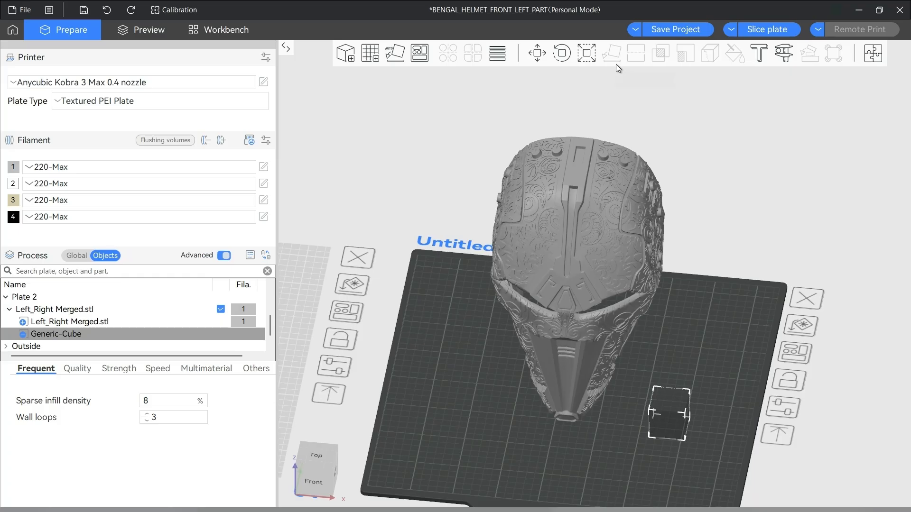
{"action": "left_click", "coordinate": [586, 53]}
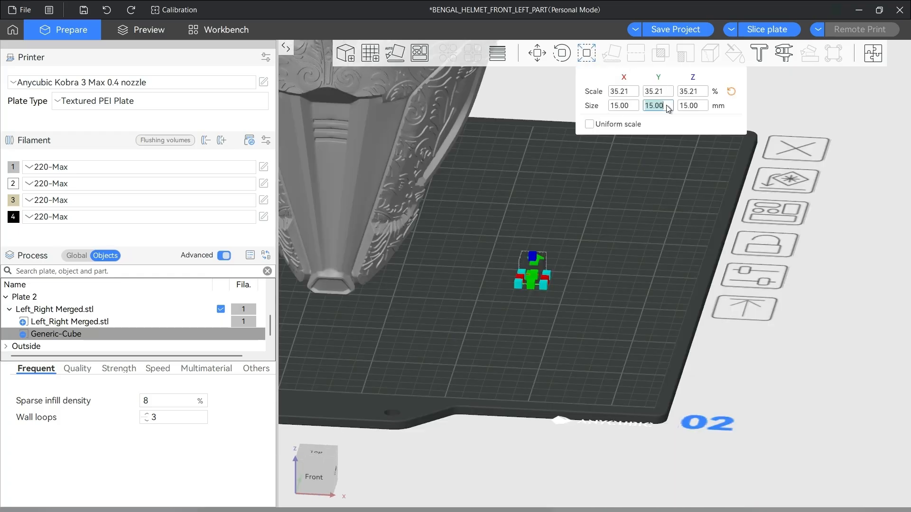
{"action": "type", "text": "2"}
{"action": "key", "text": "Return"}
Move the thin negative cube to about Y 50 mm and Z 67 mm, and along X into the mask's side wall.
{"action": "left_click_drag", "start_coordinate": [664, 151], "coordinate": [631, 203]}
{"action": "scroll", "coordinate": [630, 202], "scroll_direction": "down", "scroll_amount": 8}
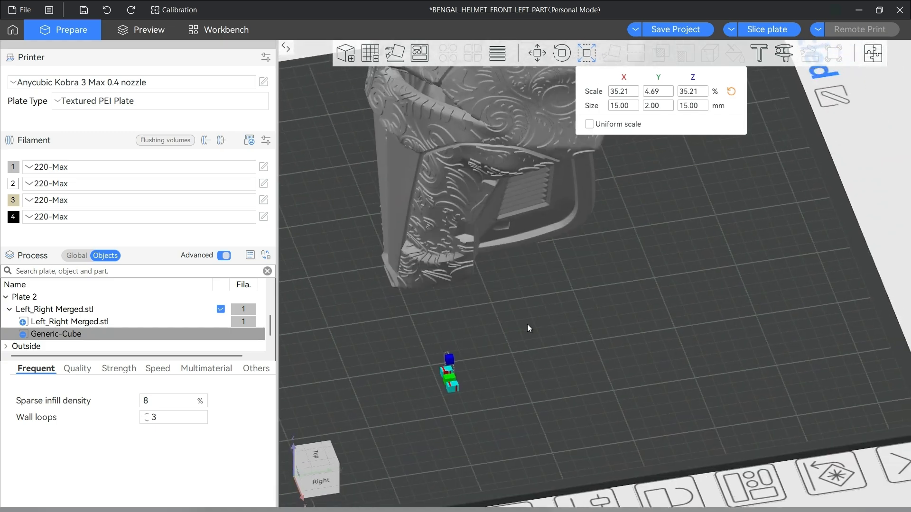
{"action": "left_click_drag", "start_coordinate": [498, 365], "coordinate": [500, 343]}
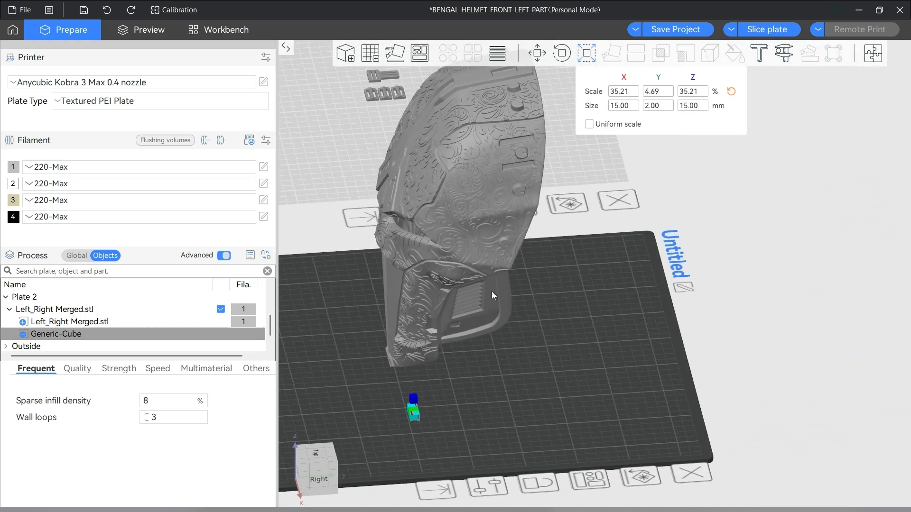
{"action": "left_click", "coordinate": [538, 59]}
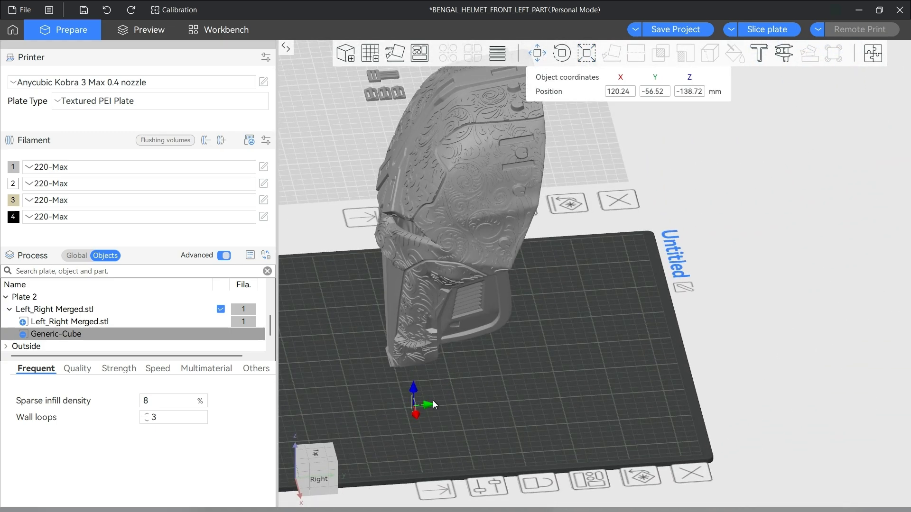
{"action": "left_click_drag", "start_coordinate": [432, 404], "coordinate": [531, 136]}
{"action": "left_click_drag", "start_coordinate": [538, 249], "coordinate": [494, 303]}
{"action": "scroll", "coordinate": [515, 220], "scroll_direction": "up", "scroll_amount": 10}
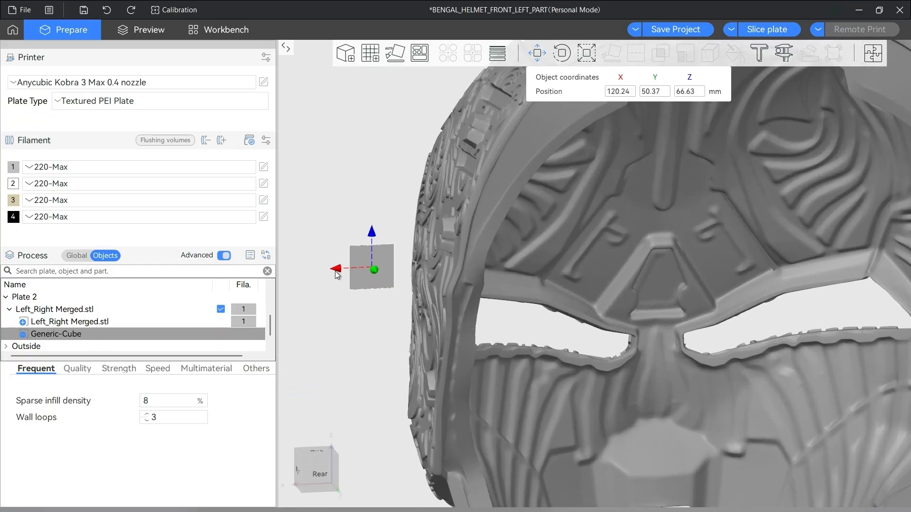
{"action": "left_click_drag", "start_coordinate": [335, 270], "coordinate": [440, 276]}
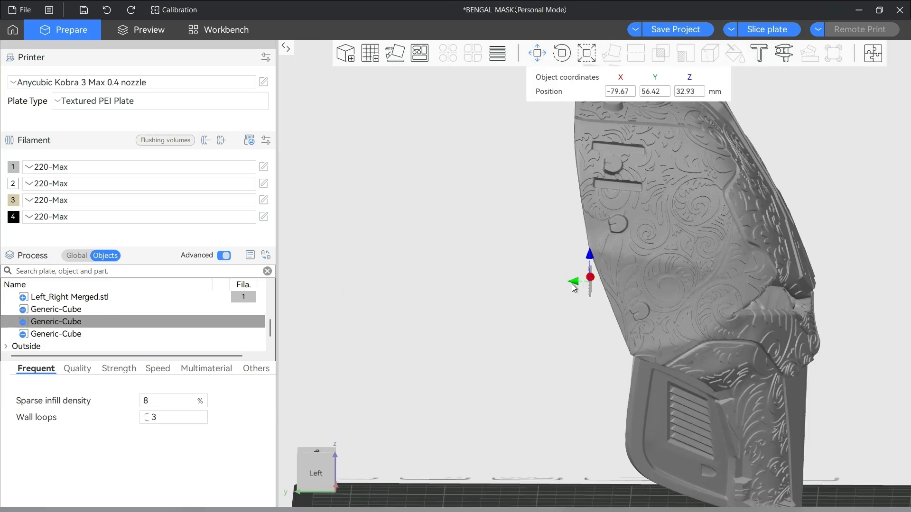
Fit the second negative cube into the negative-X side wall at about X -77, Y 46 mm, tilted about -23° around X.
{"action": "left_click_drag", "start_coordinate": [573, 284], "coordinate": [598, 286]}
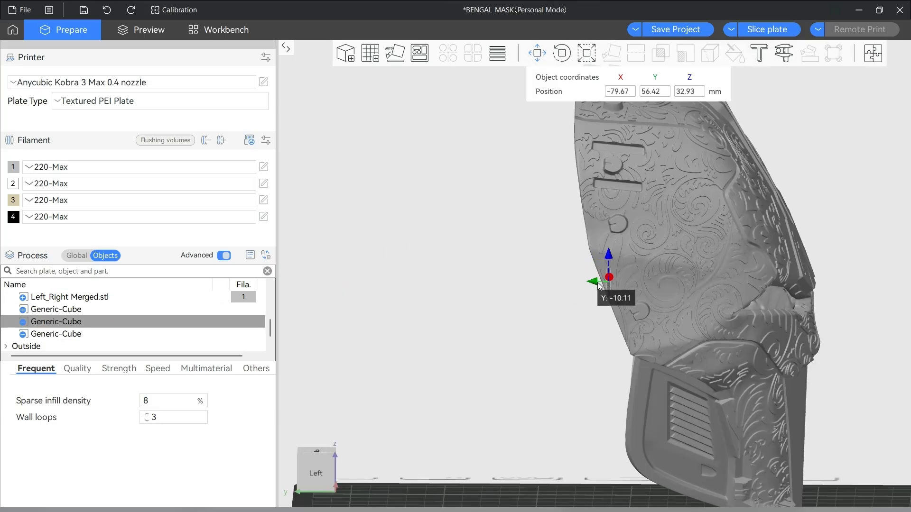
{"action": "left_click", "coordinate": [562, 53]}
{"action": "left_click_drag", "start_coordinate": [597, 254], "coordinate": [646, 289]}
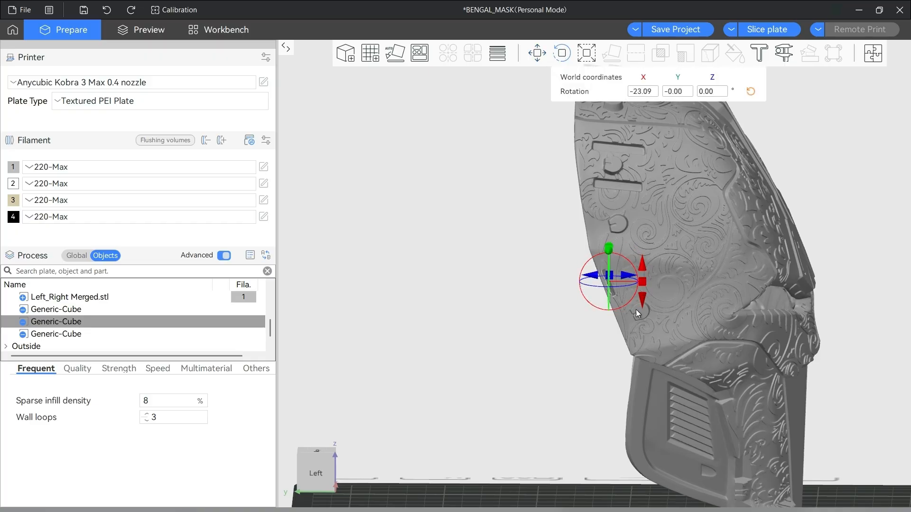
{"action": "left_click", "coordinate": [571, 374]}
{"action": "left_click_drag", "start_coordinate": [568, 397], "coordinate": [605, 434]}
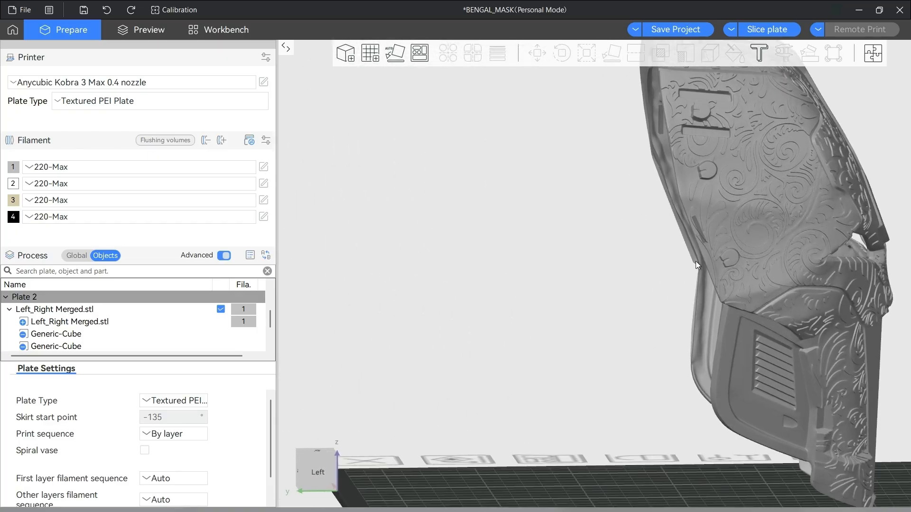
{"action": "left_click", "coordinate": [716, 234]}
{"action": "left_click_drag", "start_coordinate": [525, 286], "coordinate": [532, 292]}
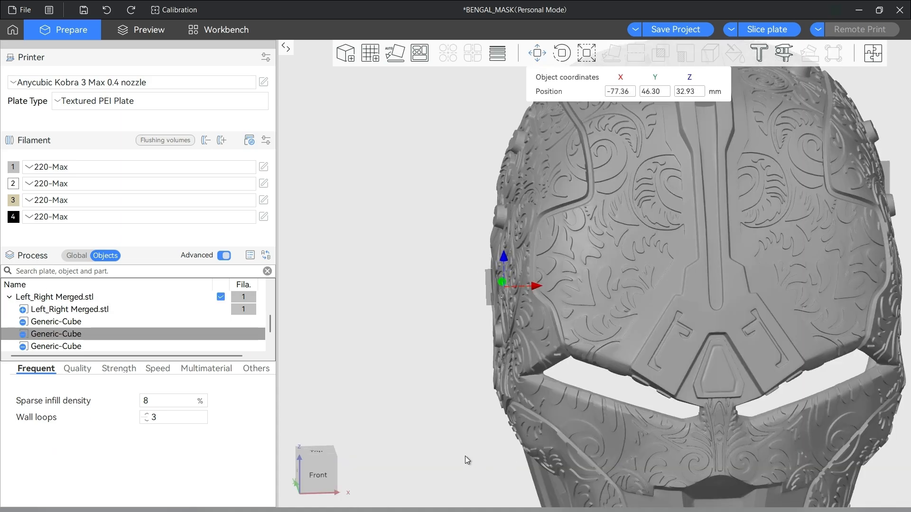
Delete the negative cube on the opposite side of the mask, at about X 73 mm.
{"action": "left_click_drag", "start_coordinate": [464, 458], "coordinate": [710, 436]}
{"action": "right_click_drag", "start_coordinate": [710, 435], "coordinate": [798, 409]}
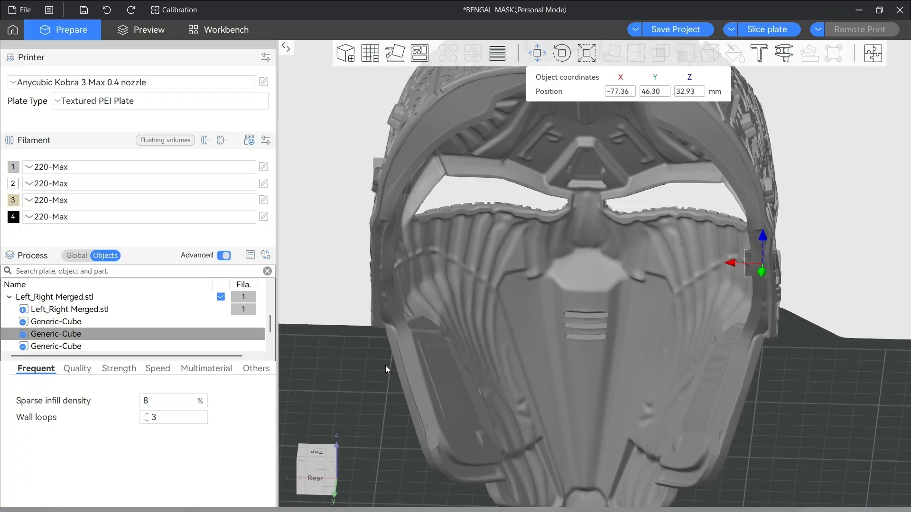
{"action": "left_click", "coordinate": [81, 347]}
{"action": "left_click", "coordinate": [77, 322]}
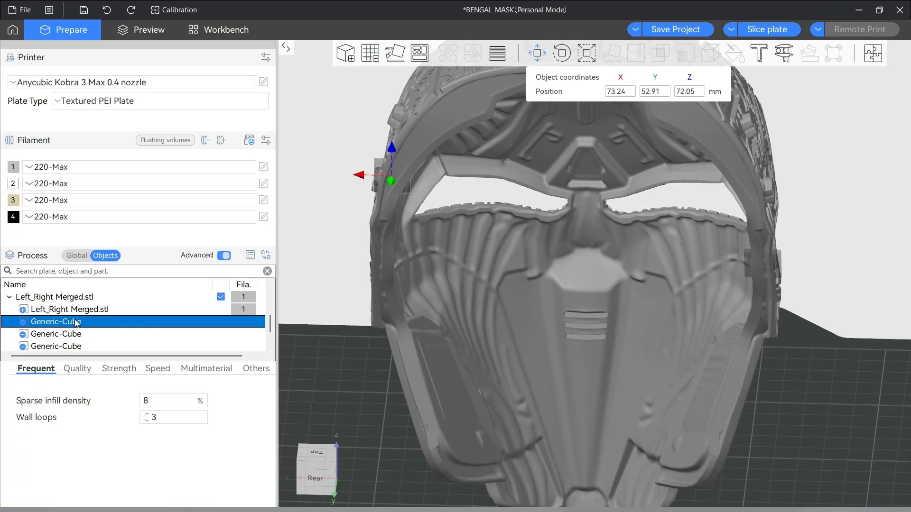
{"action": "key", "text": "Delete"}
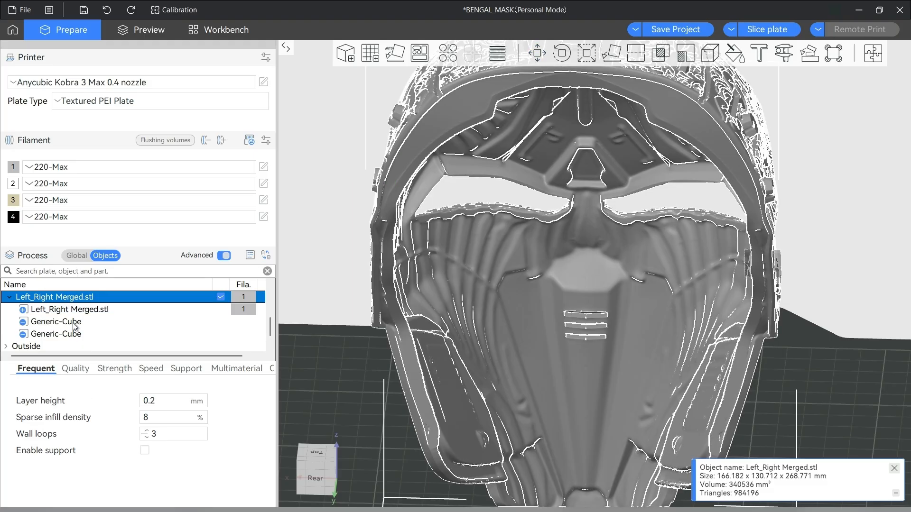
Duplicate the tilted side negative cube and move the copy along X into the opposite side wall of the mask.
{"action": "left_click", "coordinate": [70, 323]}
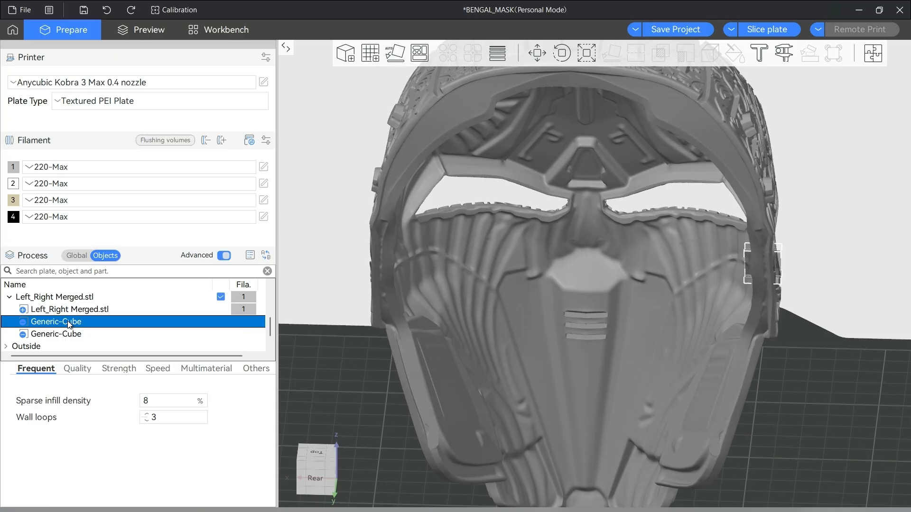
{"action": "key", "text": "ctrl+z"}
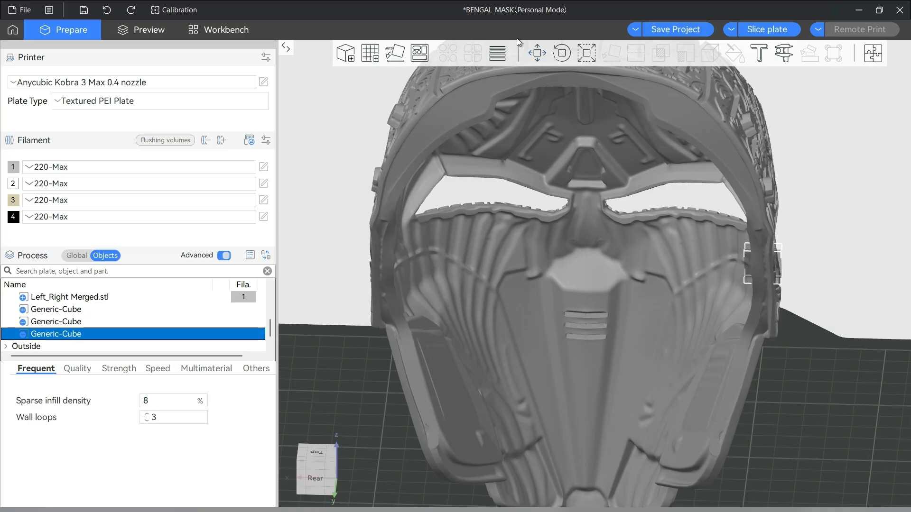
{"action": "left_click", "coordinate": [538, 53]}
{"action": "left_click_drag", "start_coordinate": [729, 265], "coordinate": [353, 268]}
{"action": "left_click_drag", "start_coordinate": [366, 362], "coordinate": [393, 362]}
{"action": "scroll", "coordinate": [552, 460], "scroll_direction": "down", "scroll_amount": 5}
{"action": "left_click", "coordinate": [556, 467]}
Examine the strap slots at the mask's side and crown edges, including how they appear in the sliced preview.
{"action": "left_click_drag", "start_coordinate": [557, 468], "coordinate": [650, 495]}
{"action": "right_click_drag", "start_coordinate": [650, 494], "coordinate": [476, 431]}
{"action": "scroll", "coordinate": [476, 431], "scroll_direction": "down", "scroll_amount": 6}
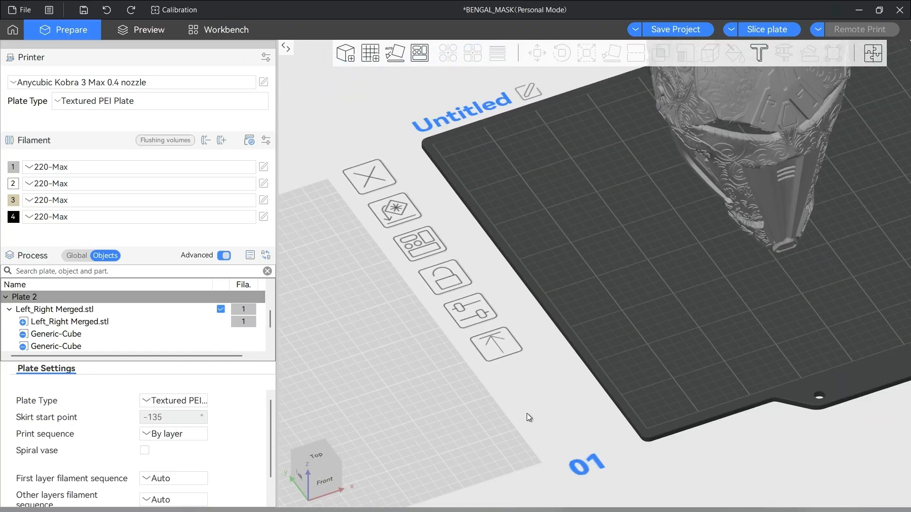
{"action": "left_click_drag", "start_coordinate": [693, 294], "coordinate": [679, 266]}
{"action": "right_click_drag", "start_coordinate": [678, 266], "coordinate": [488, 355]}
{"action": "scroll", "coordinate": [644, 389], "scroll_direction": "up", "scroll_amount": 2}
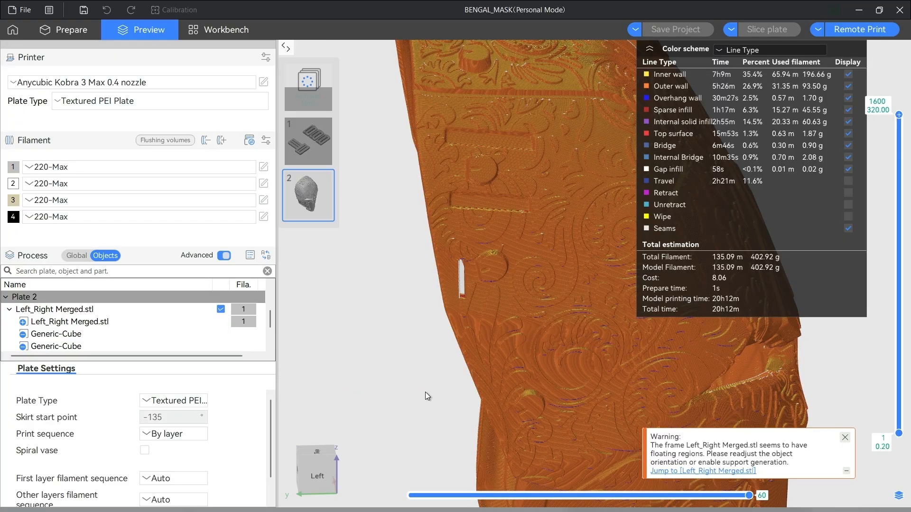
{"action": "scroll", "coordinate": [391, 352], "scroll_direction": "up", "scroll_amount": 3}
{"action": "scroll", "coordinate": [385, 351], "scroll_direction": "up", "scroll_amount": 3}
{"action": "right_click_drag", "start_coordinate": [386, 351], "coordinate": [467, 411]}
{"action": "left_click_drag", "start_coordinate": [344, 375], "coordinate": [417, 294]}
{"action": "right_click_drag", "start_coordinate": [417, 294], "coordinate": [452, 51]}
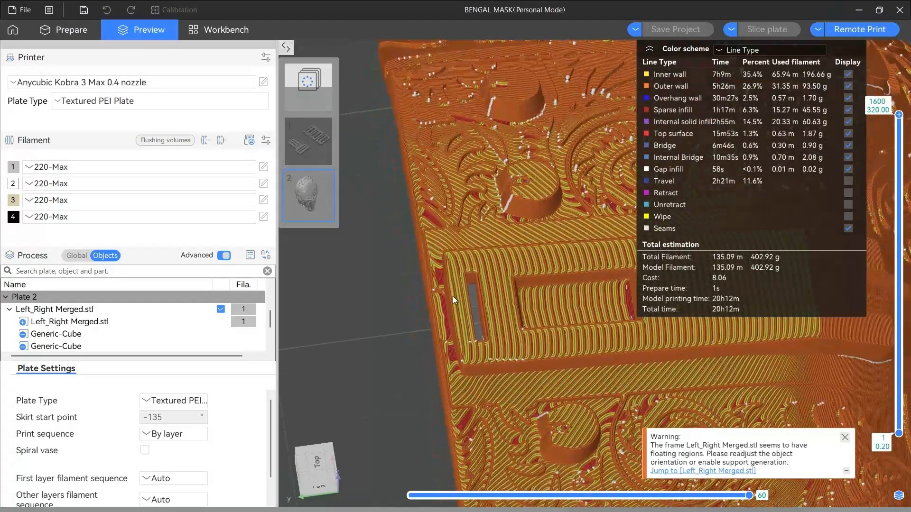